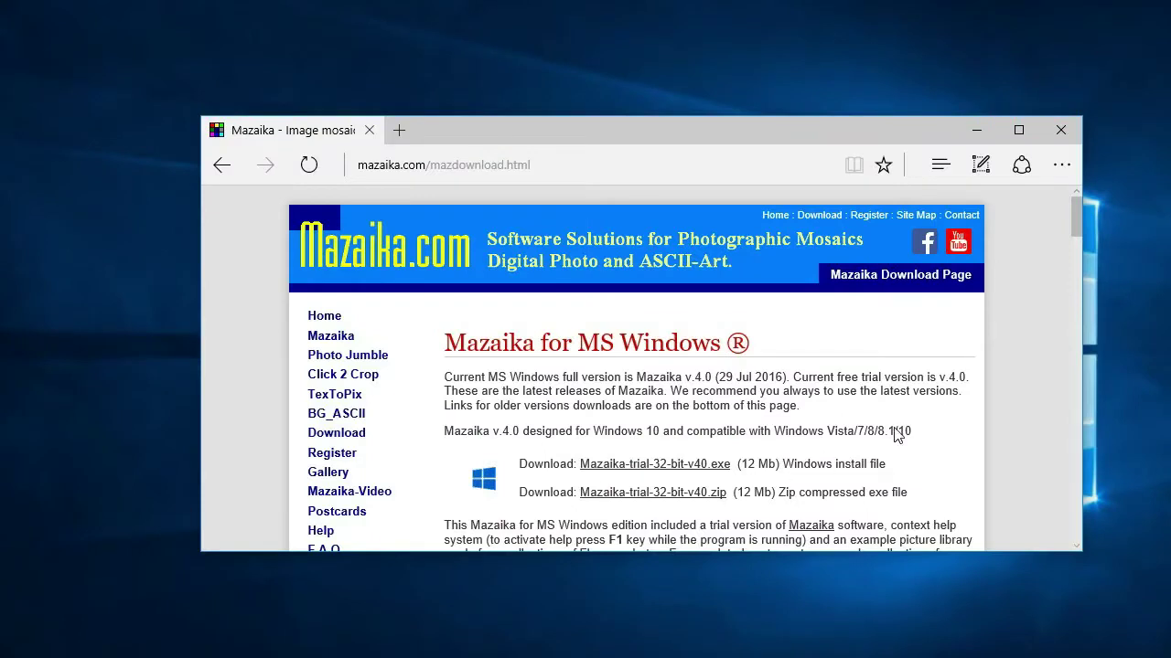
Download Mazaika-trial-32-bit-v40.exe from mazaika.com and launch the installer from the desktop
{"action": "left_click", "coordinate": [663, 467]}
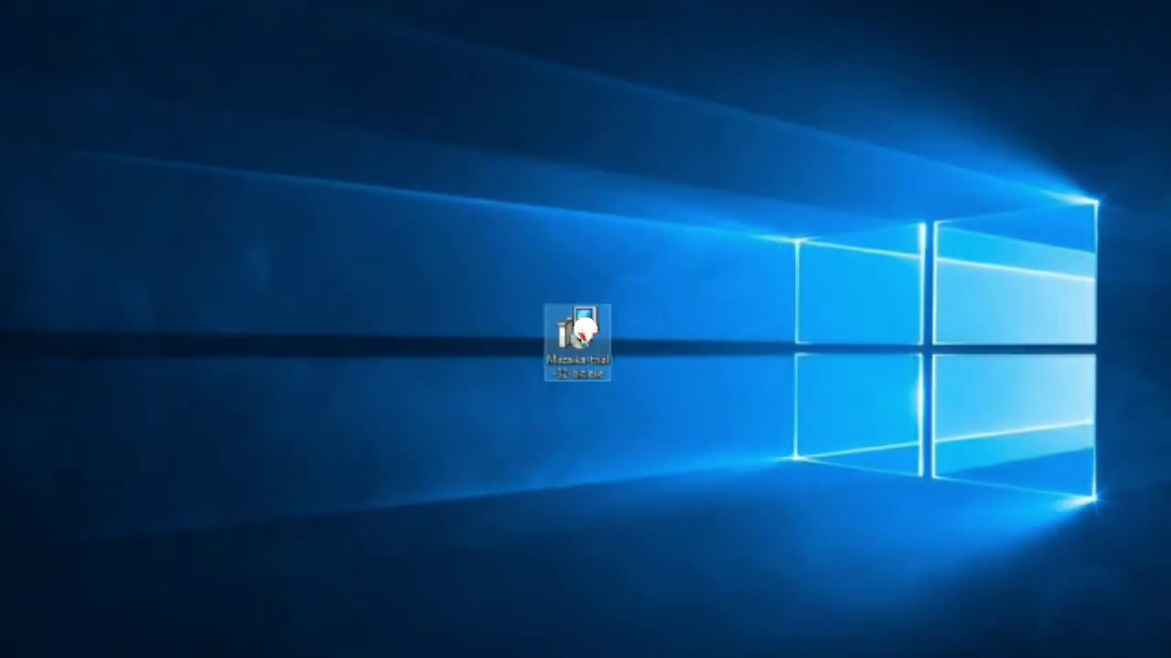
{"action": "double_click", "coordinate": [585, 327]}
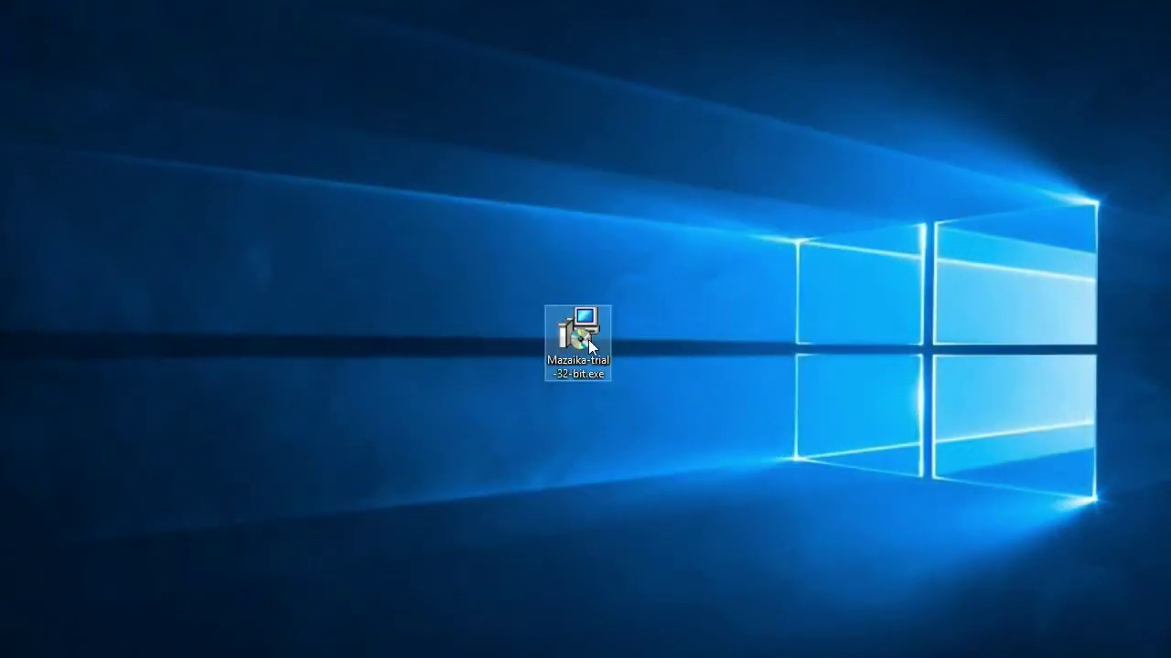
Install Mazaika 4.0 with the license accepted, the default folder and all components
{"action": "left_click", "coordinate": [400, 400]}
{"action": "left_click", "coordinate": [682, 457]}
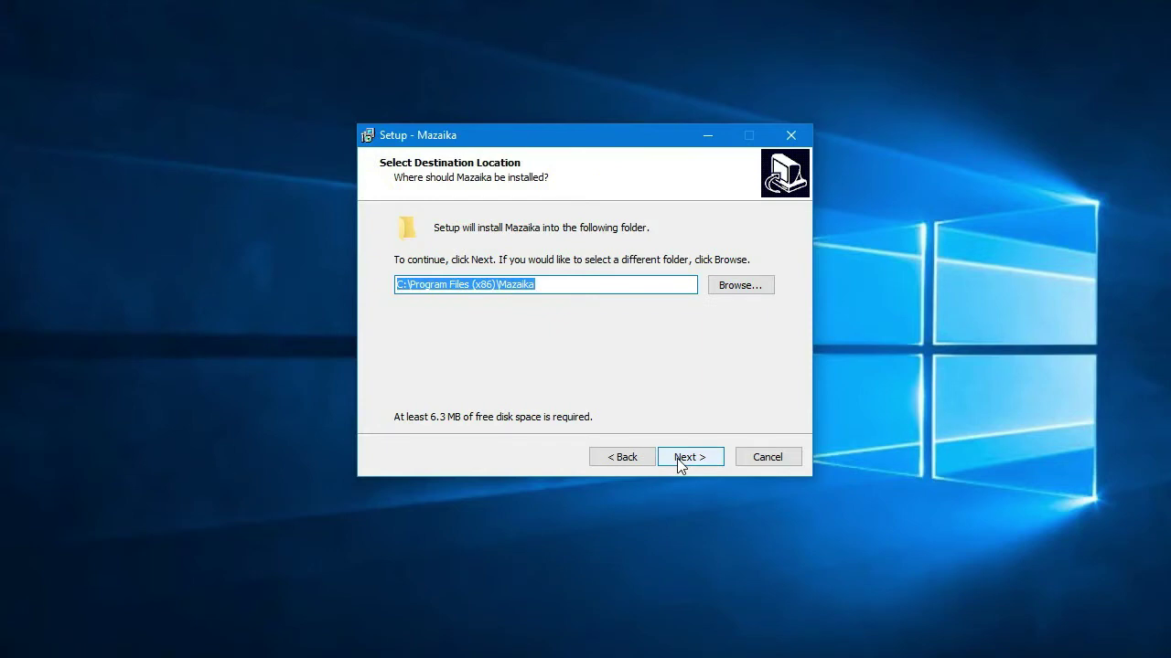
{"action": "left_click", "coordinate": [679, 461]}
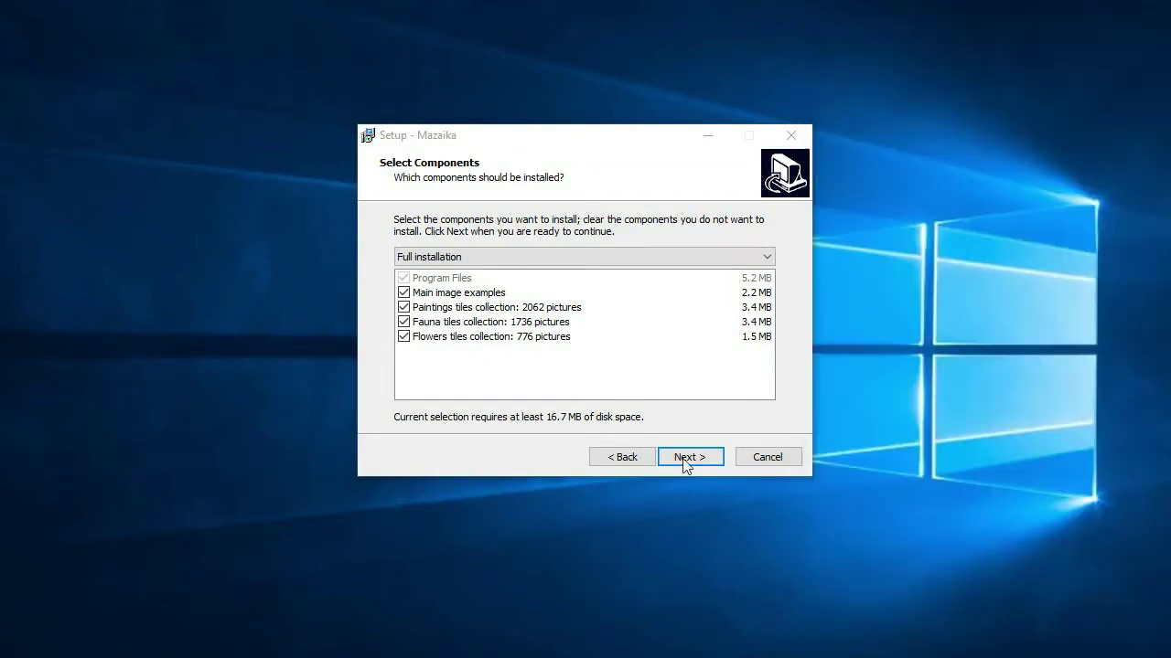
{"action": "left_click", "coordinate": [687, 463]}
{"action": "left_click", "coordinate": [687, 463]}
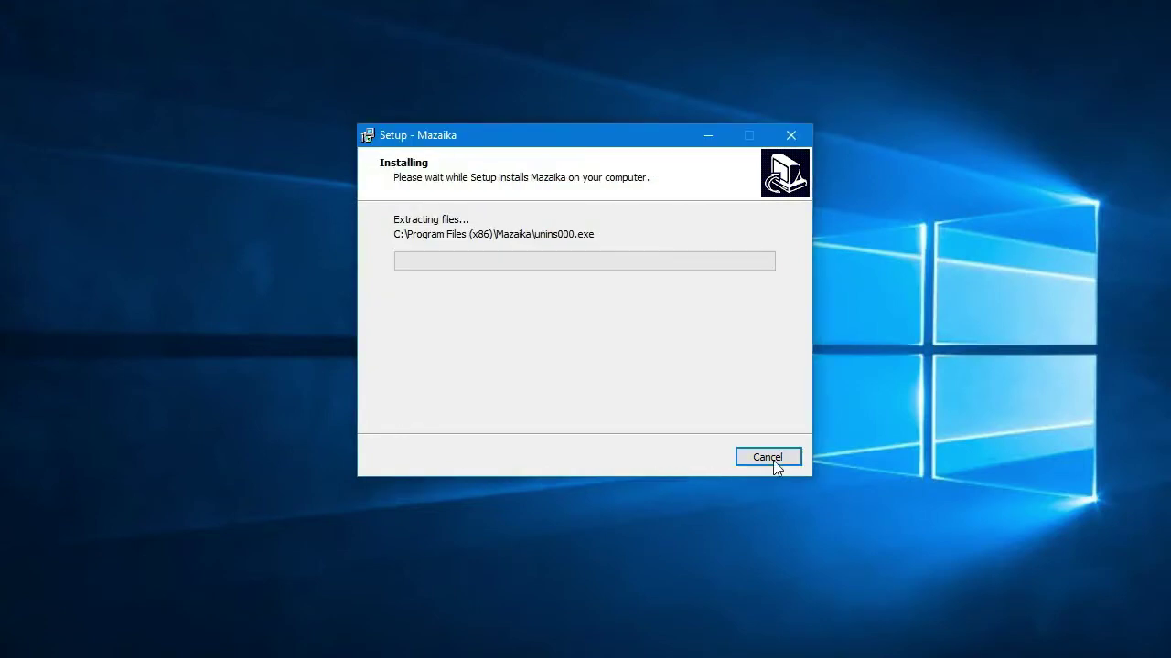
{"action": "left_click", "coordinate": [690, 461]}
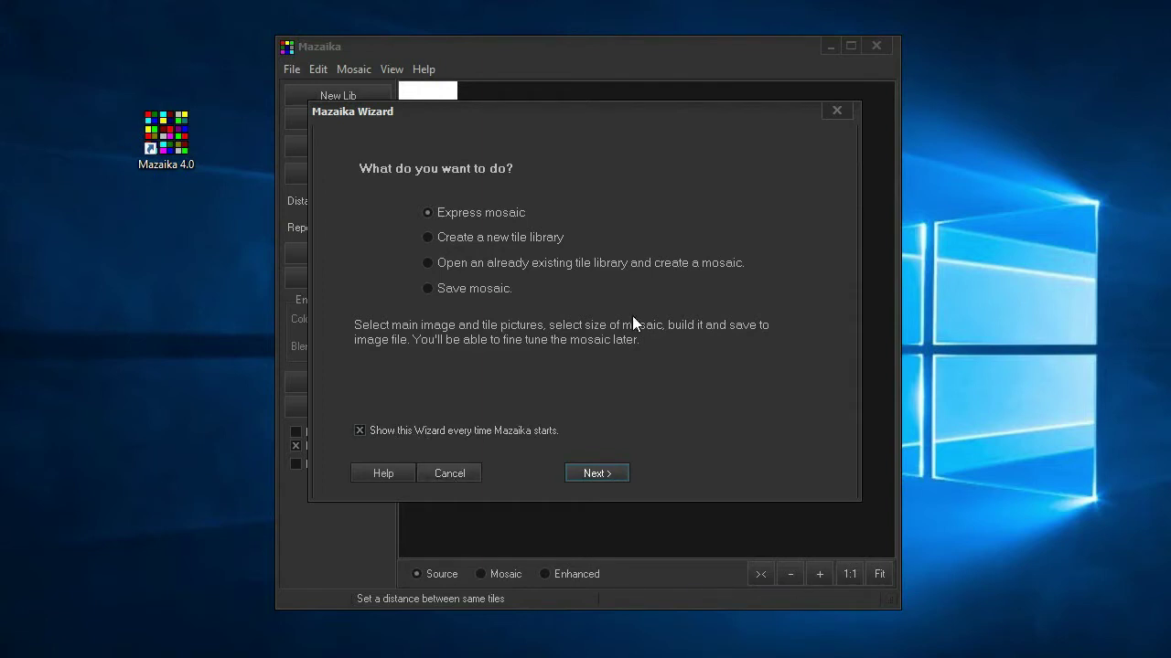
Start an Express mosaic with butterfly.jpg from Main pictures as the main image
{"action": "left_click", "coordinate": [459, 214]}
{"action": "left_click", "coordinate": [598, 473]}
{"action": "left_click", "coordinate": [721, 248]}
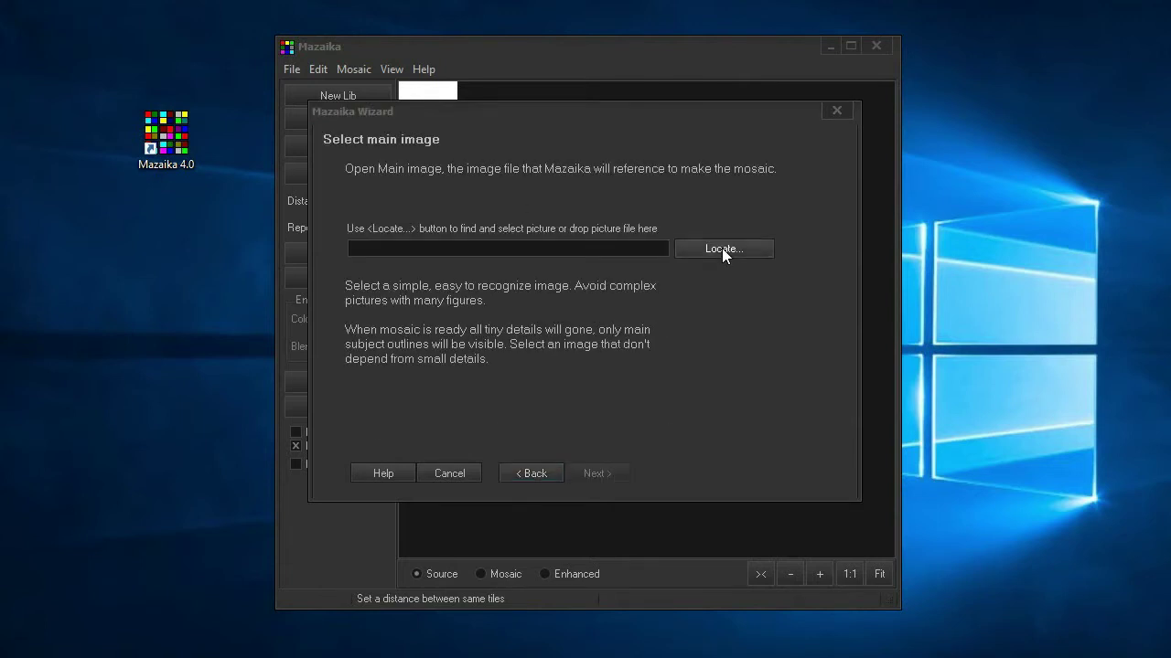
{"action": "mouse_move", "coordinate": [850, 294]}
{"action": "left_mouse_down"}
{"action": "mouse_move", "coordinate": [847, 375]}
{"action": "mouse_move", "coordinate": [862, 282]}
{"action": "left_mouse_up"}
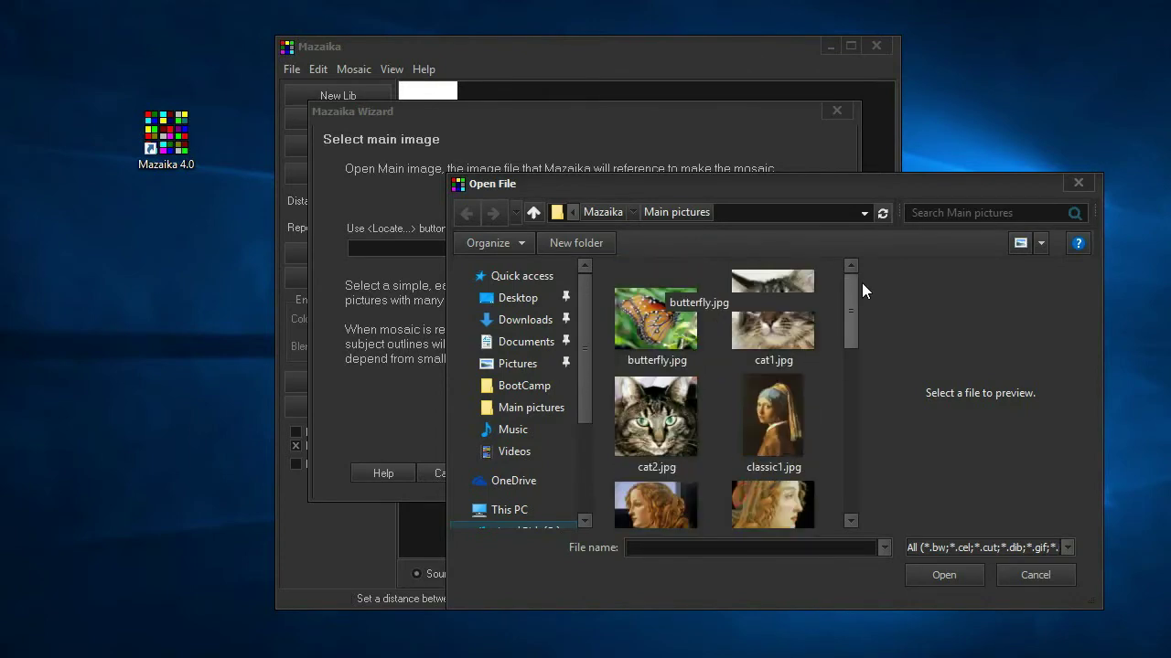
{"action": "left_click", "coordinate": [649, 315]}
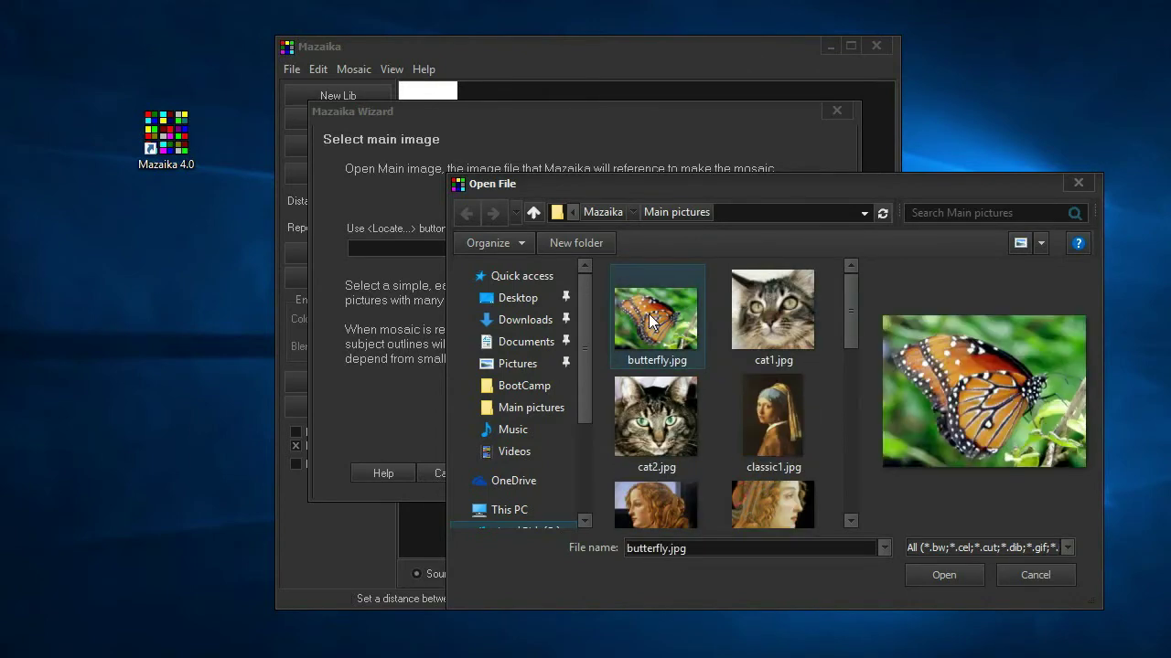
{"action": "left_click", "coordinate": [943, 574]}
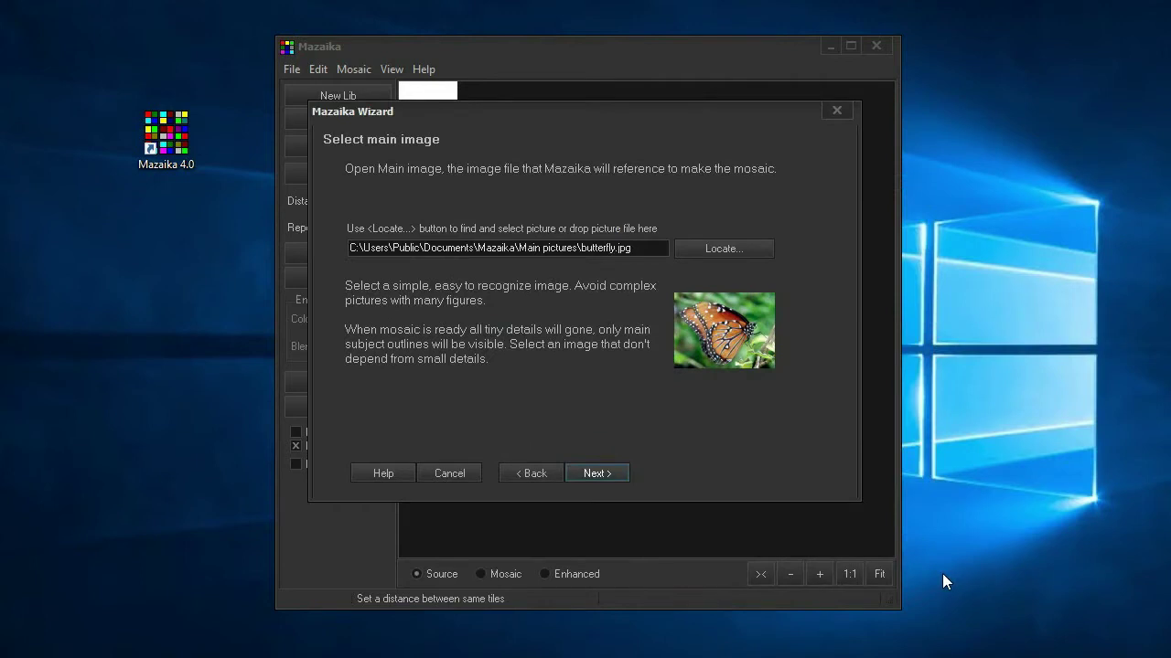
{"action": "left_click", "coordinate": [599, 474]}
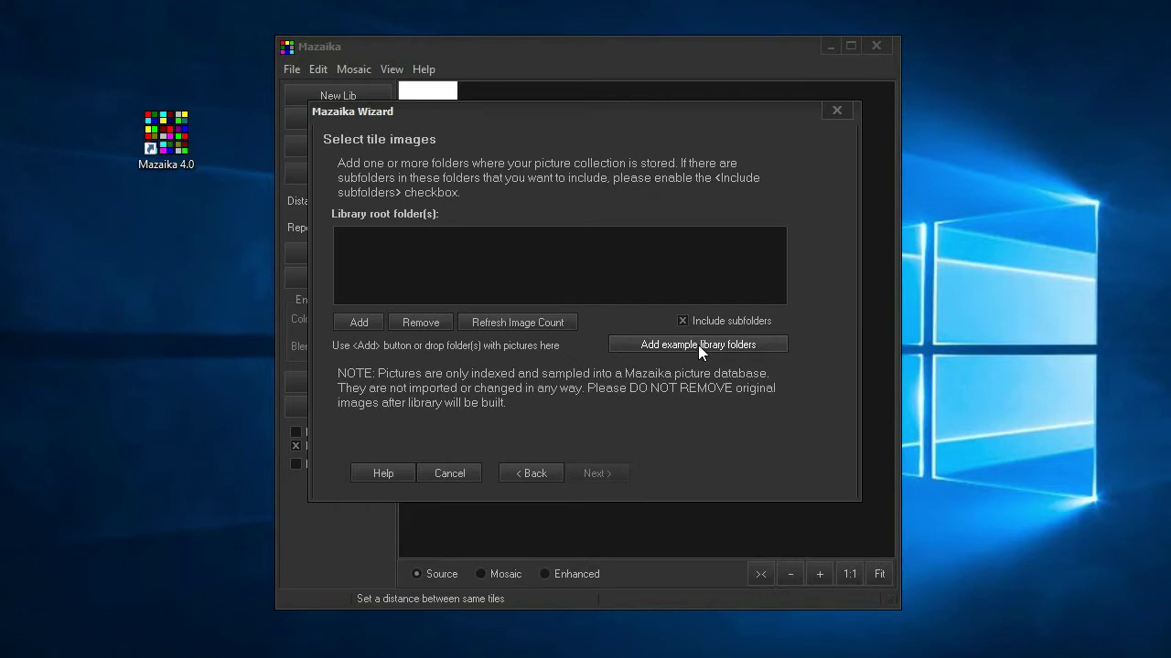
Add the Flowers, Paintings and Fauna example folders and refresh the count to 4574 files
{"action": "left_click", "coordinate": [698, 345]}
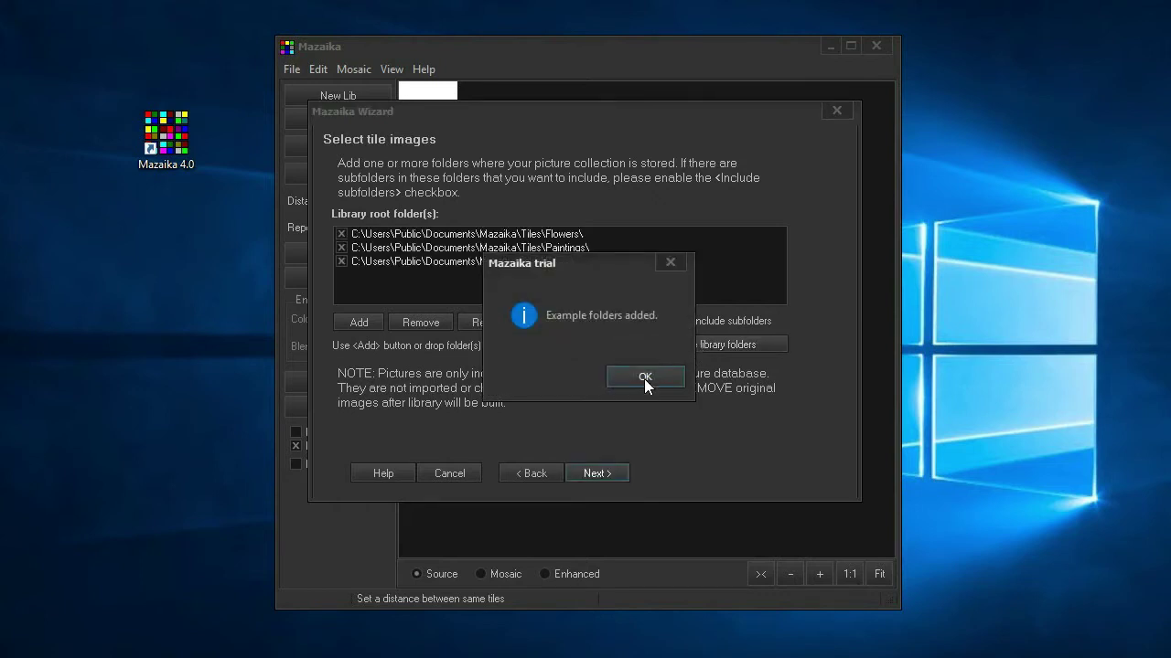
{"action": "left_click", "coordinate": [630, 381]}
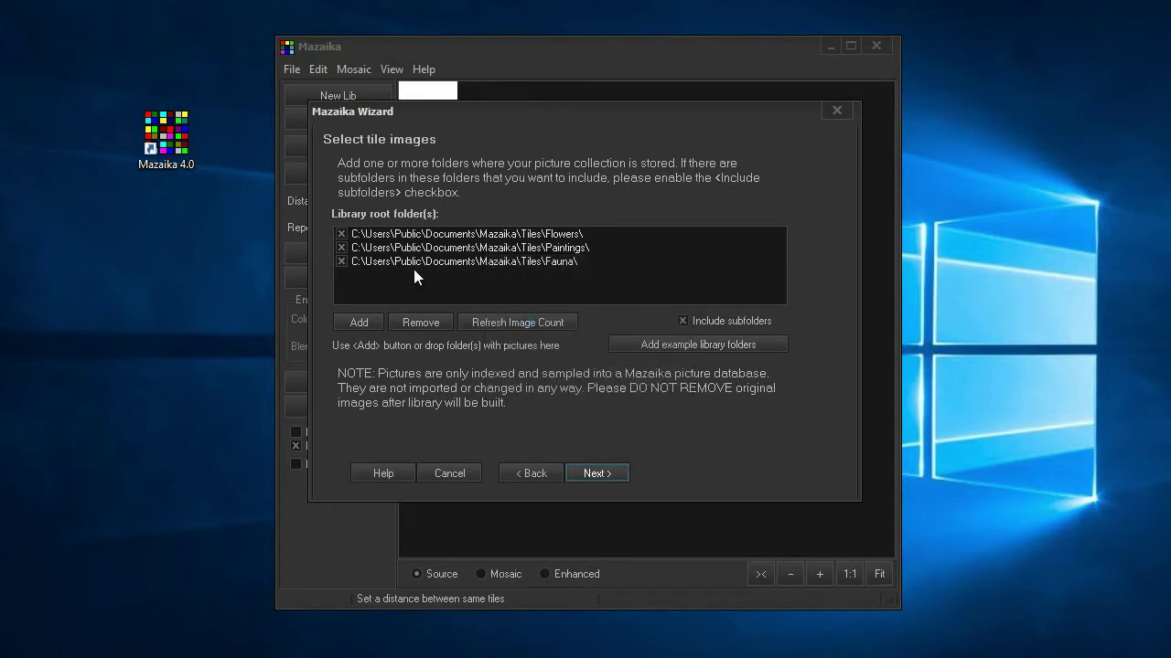
{"action": "left_click", "coordinate": [513, 320]}
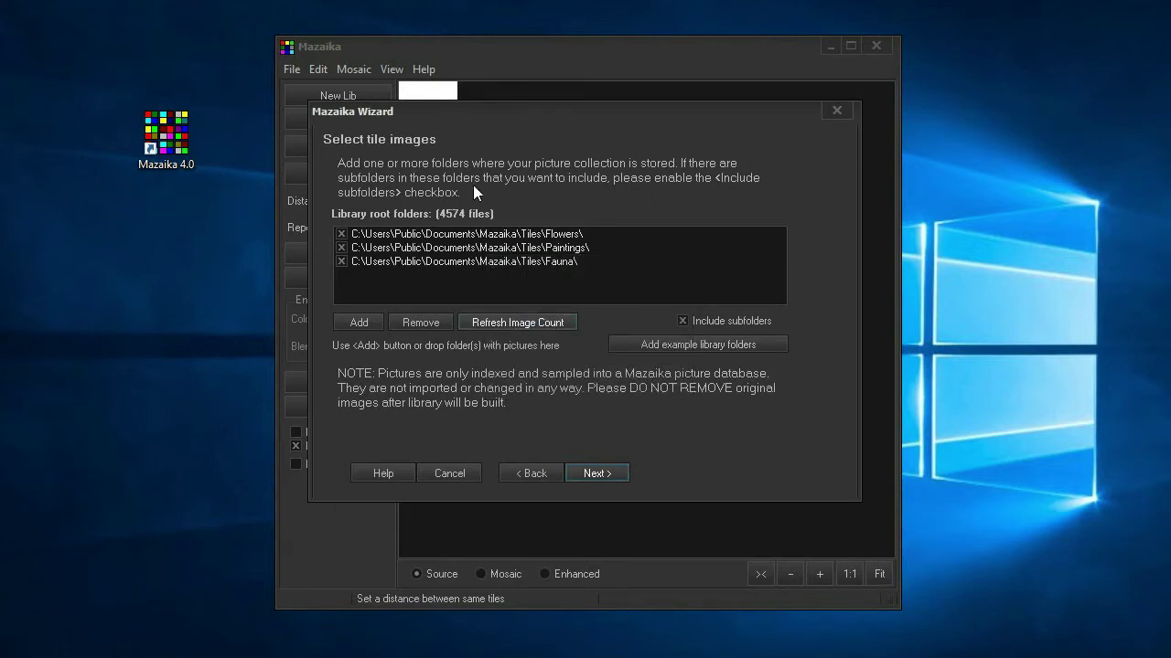
Apply the 1000-cell preset, giving a 36 by 28 grid of 1008 cells
{"action": "left_click", "coordinate": [604, 472]}
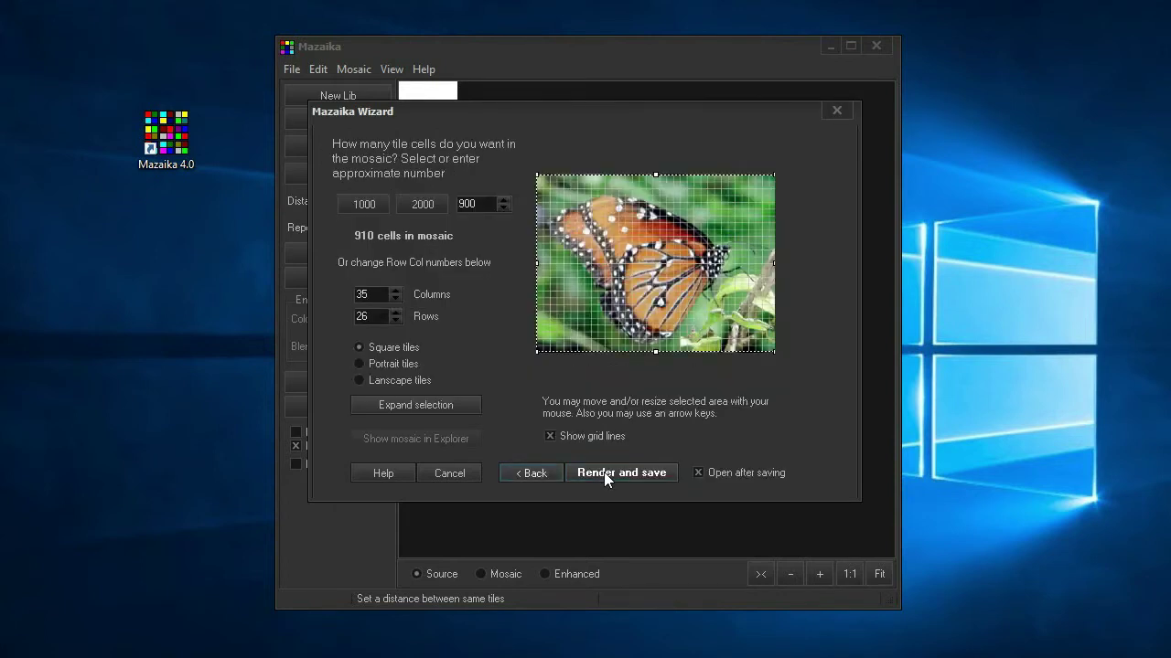
{"action": "left_click", "coordinate": [364, 205]}
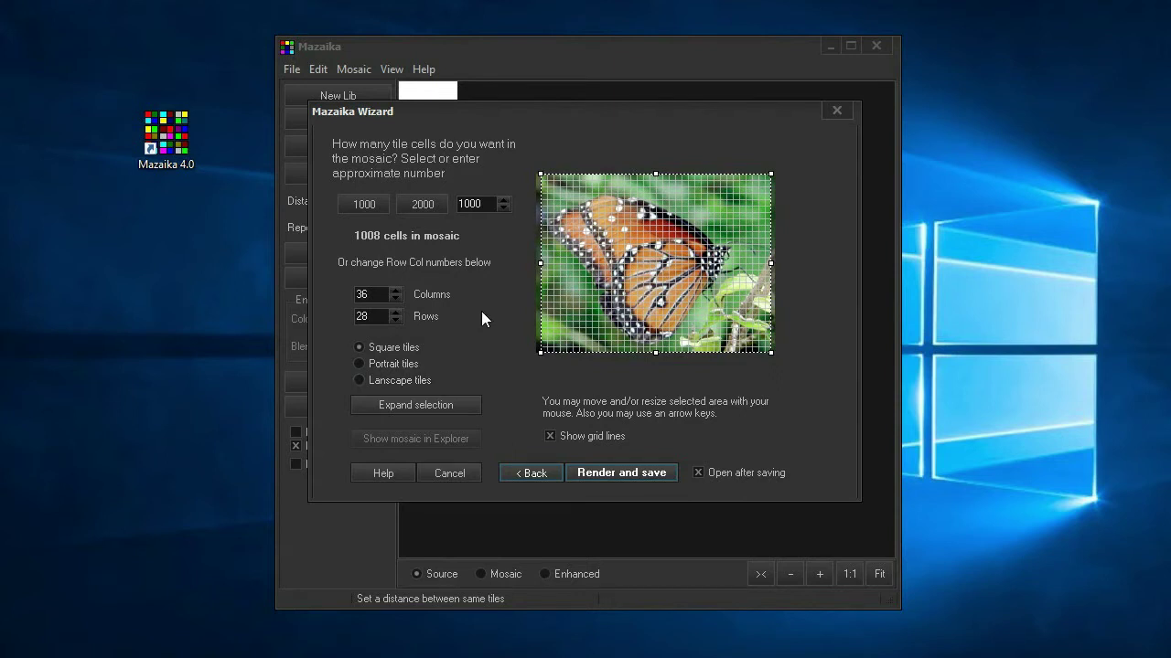
{"action": "left_click", "coordinate": [657, 474]}
{"action": "left_click", "coordinate": [619, 471]}
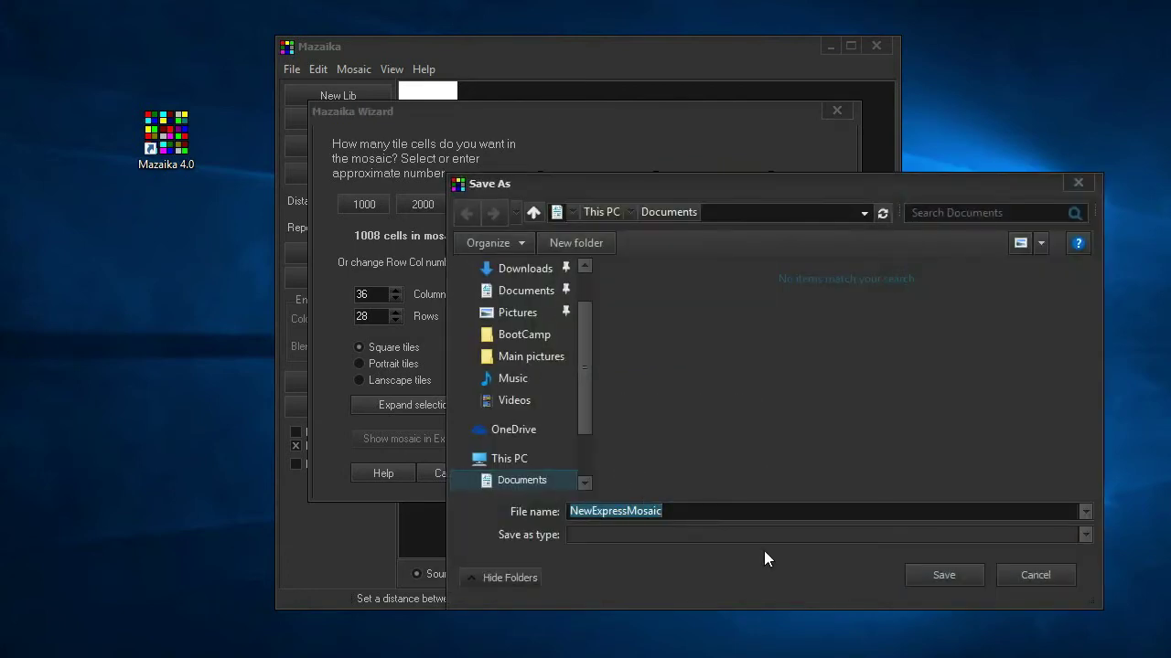
Render the butterfly mosaic, save it as NewExpressMosaic.jpg in Documents, and open it
{"action": "left_click", "coordinate": [959, 577]}
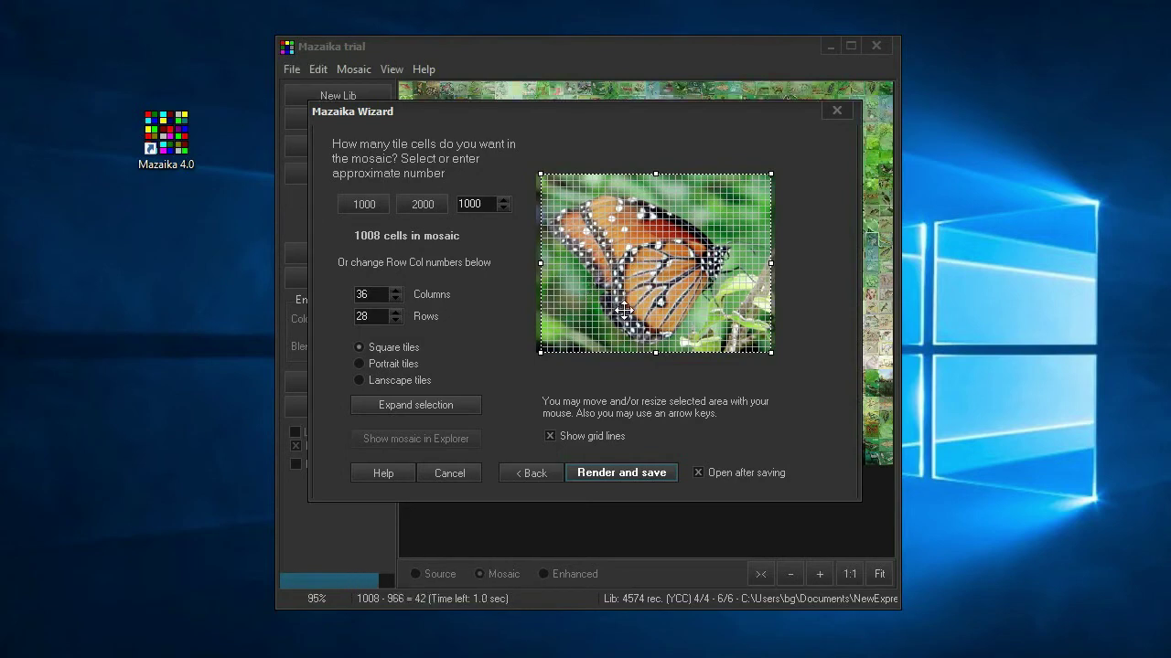
{"action": "key", "text": "Return"}
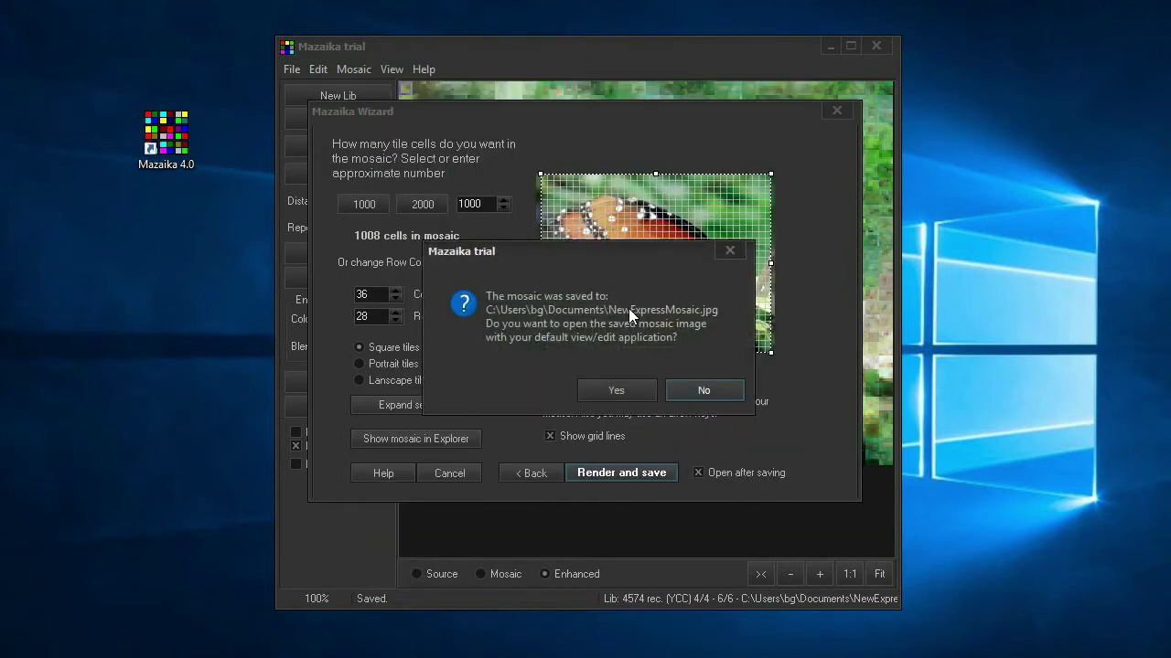
{"action": "left_click", "coordinate": [604, 394]}
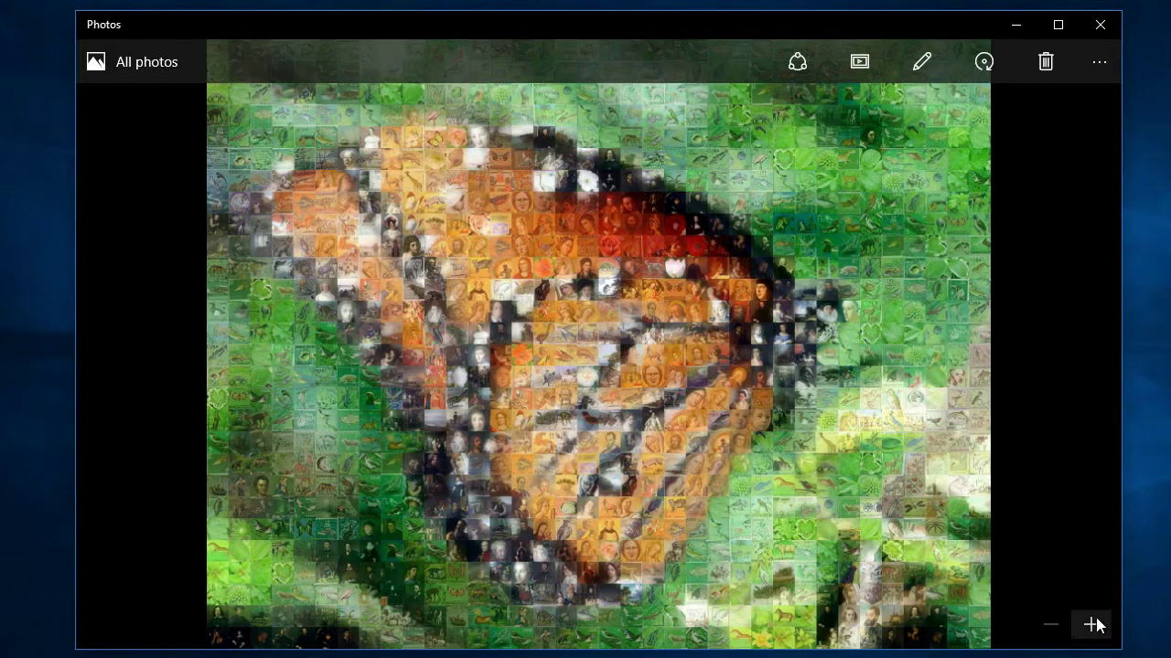
Zoom in twice on the butterfly mosaic in Photos, pan across the tiles, then close Photos
{"action": "left_click", "coordinate": [1091, 625]}
{"action": "left_click", "coordinate": [1091, 625]}
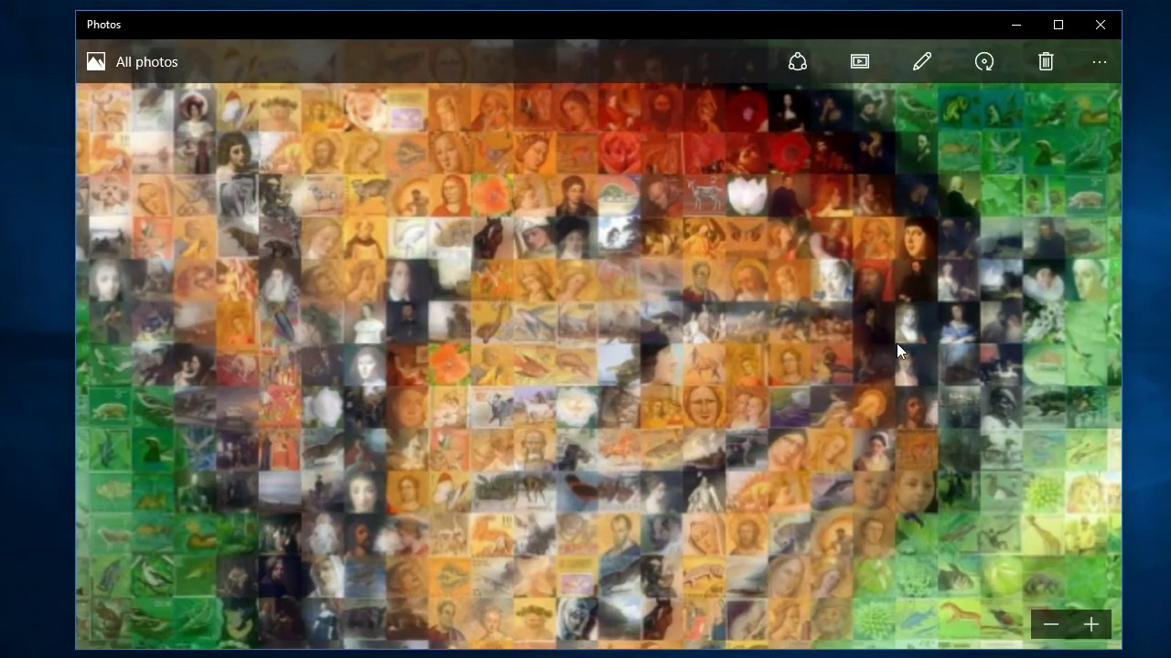
{"action": "mouse_move", "coordinate": [903, 307]}
{"action": "left_mouse_down"}
{"action": "mouse_move", "coordinate": [616, 410]}
{"action": "mouse_move", "coordinate": [666, 475]}
{"action": "left_mouse_up"}
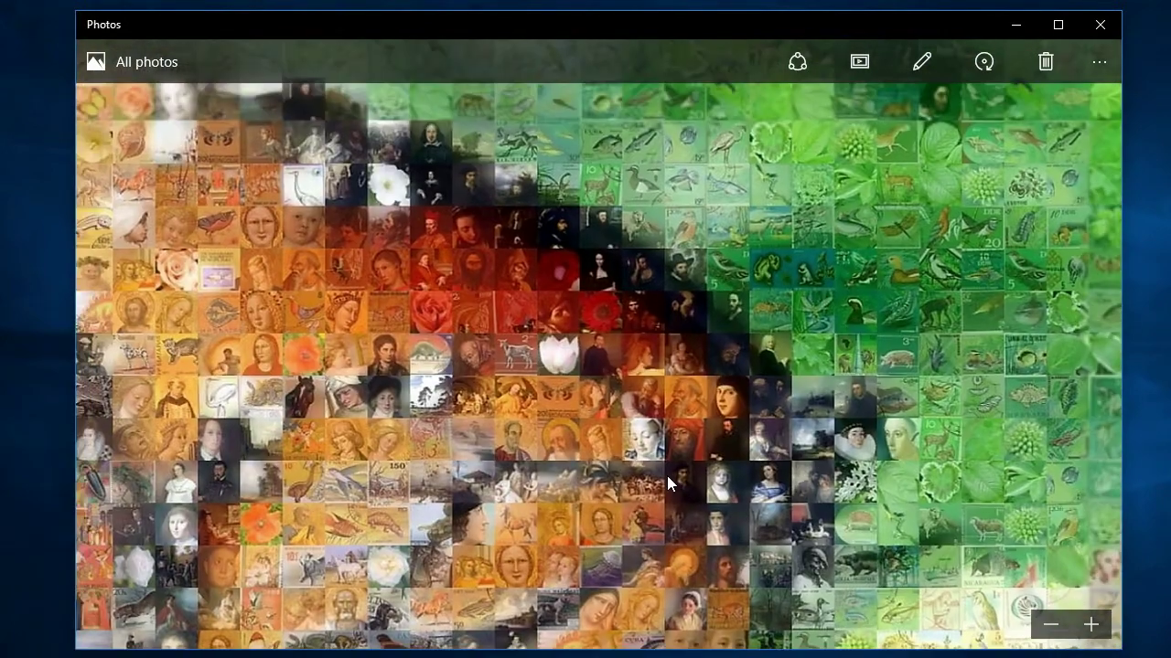
{"action": "mouse_move", "coordinate": [569, 377]}
{"action": "left_mouse_down"}
{"action": "mouse_move", "coordinate": [655, 376]}
{"action": "mouse_move", "coordinate": [661, 387]}
{"action": "left_mouse_up"}
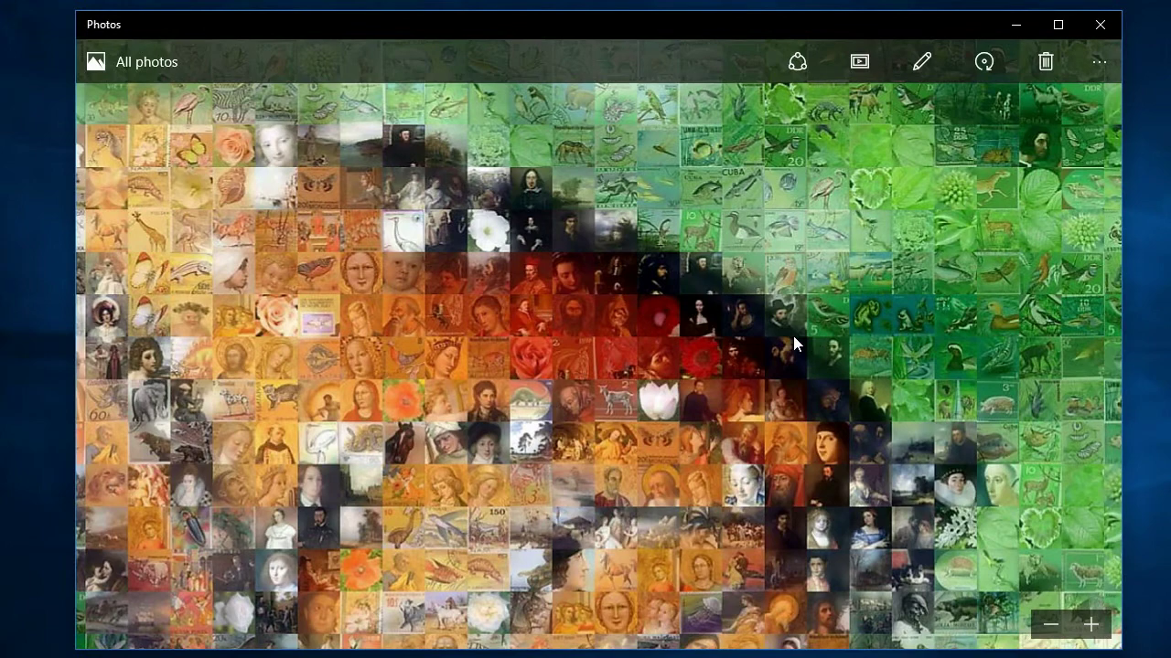
{"action": "left_click_drag", "start_coordinate": [793, 336], "coordinate": [715, 266]}
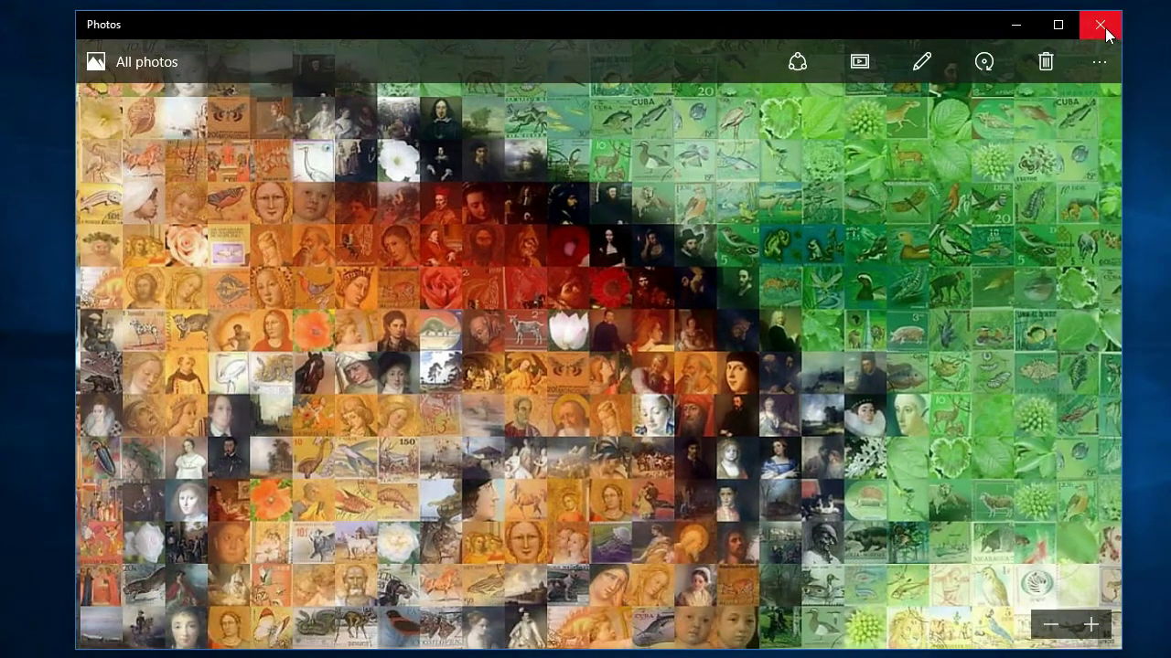
{"action": "left_click", "coordinate": [1101, 25]}
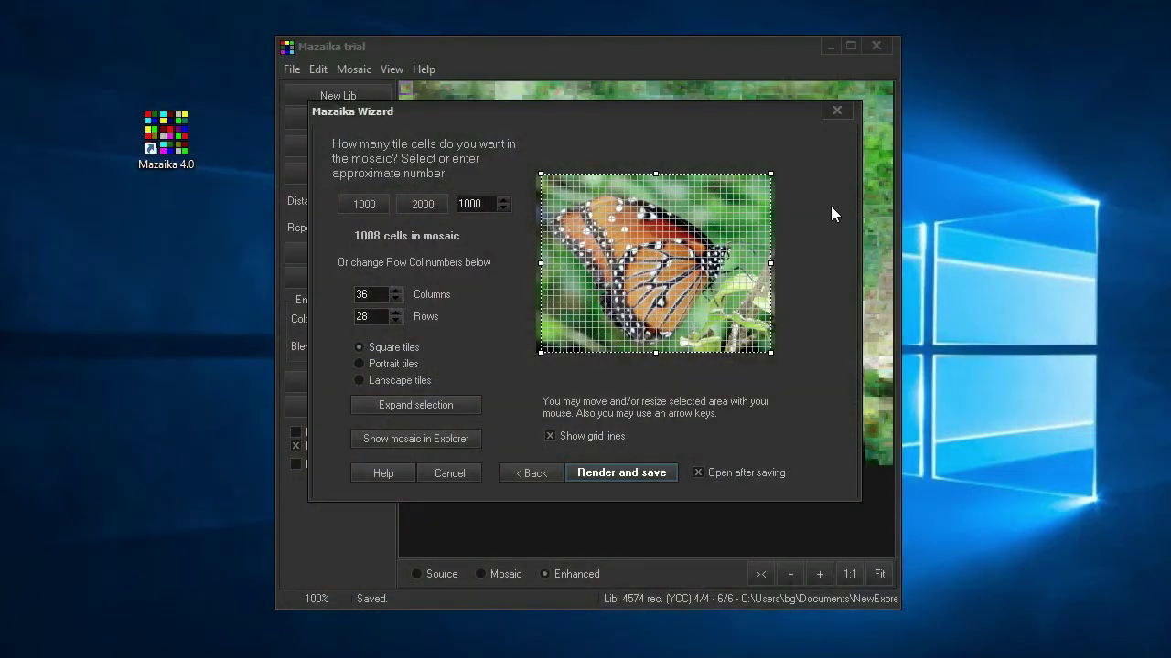
Close the wizard and turn on View > Show details for the butterfly mosaic
{"action": "left_click", "coordinate": [836, 108]}
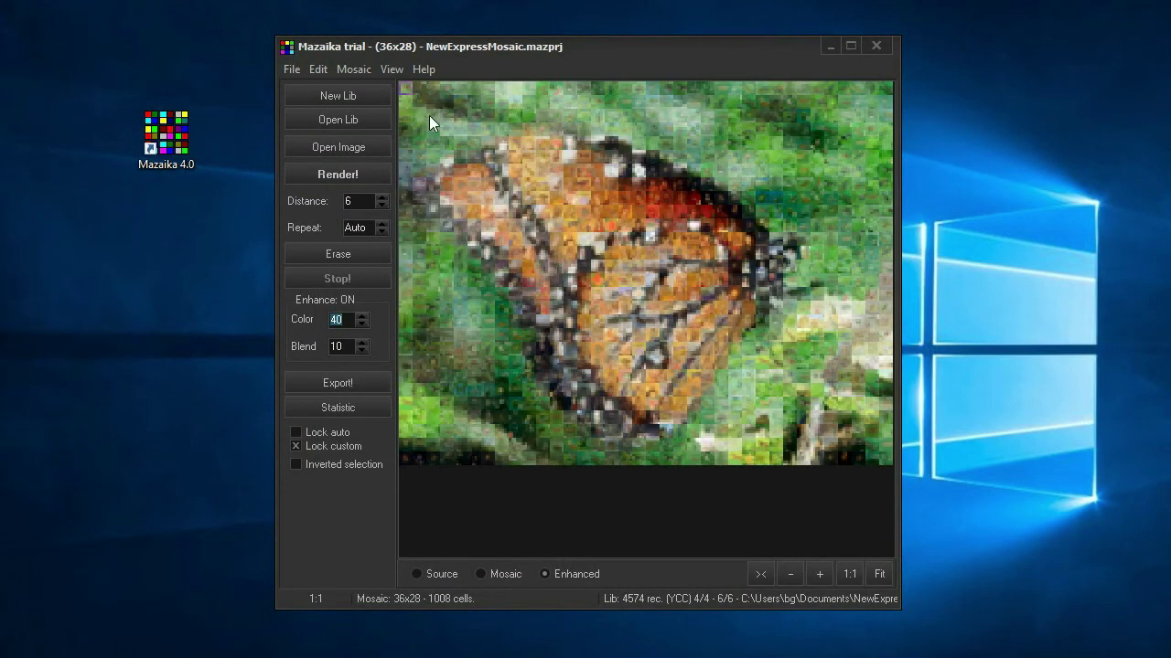
{"action": "left_click", "coordinate": [391, 70]}
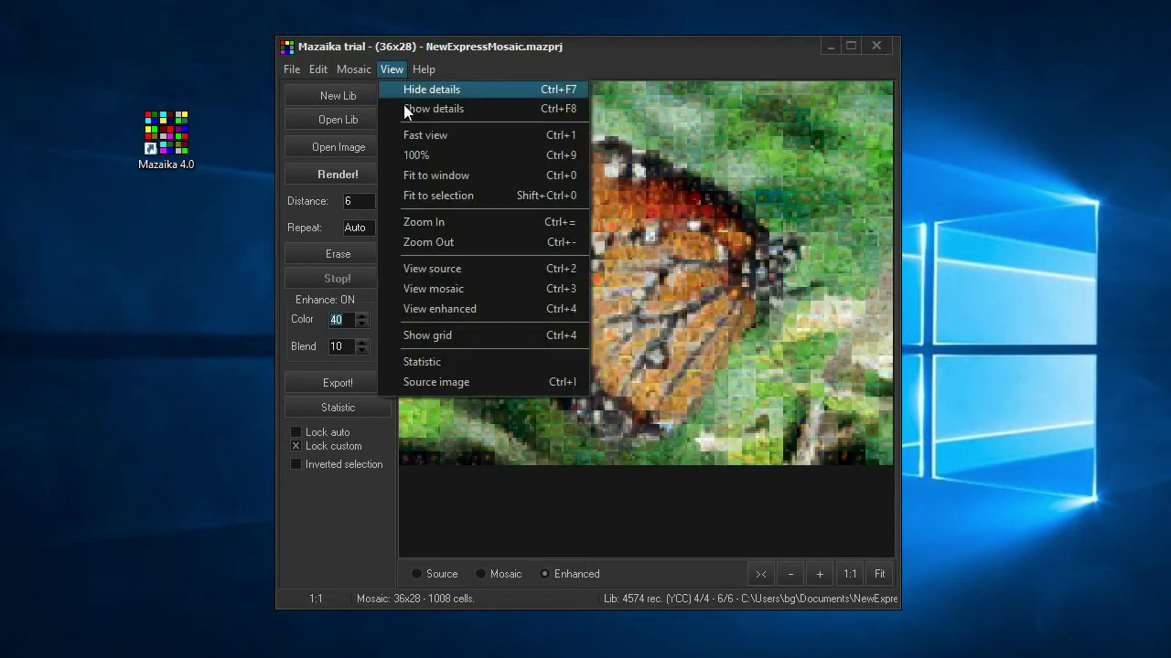
{"action": "left_click", "coordinate": [407, 108]}
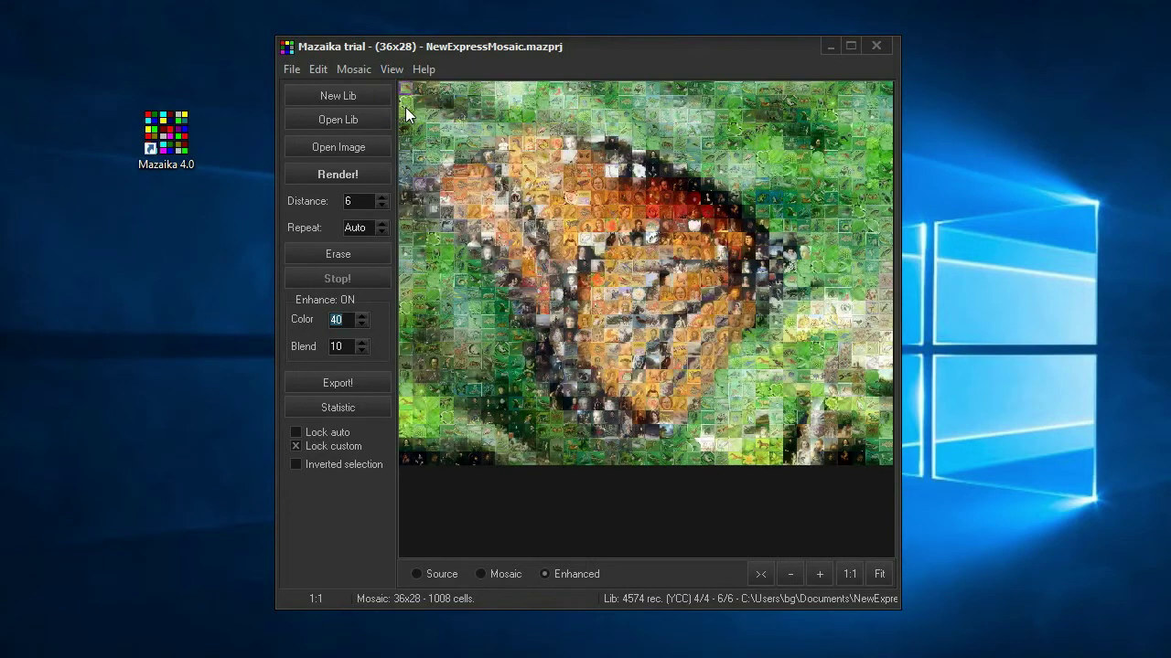
Load cat1.jpg, apply a 32x32 grid, save as cat1-NewExpressMosaic-32x32, and render
{"action": "left_click", "coordinate": [355, 147]}
{"action": "left_click", "coordinate": [778, 303]}
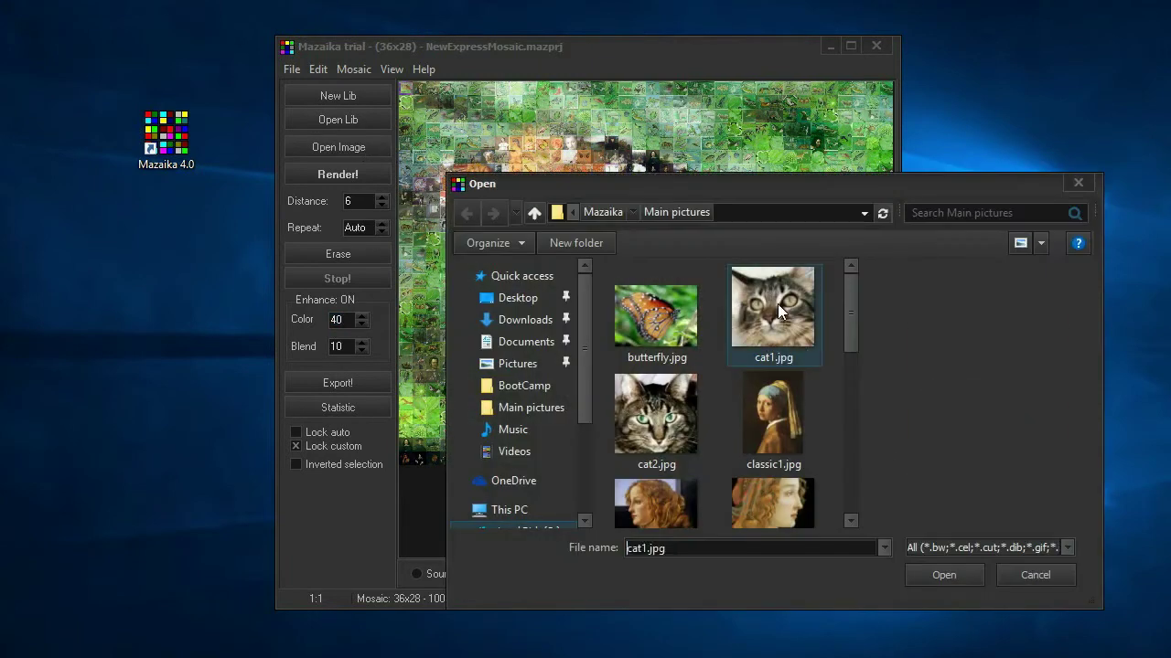
{"action": "left_click", "coordinate": [947, 573]}
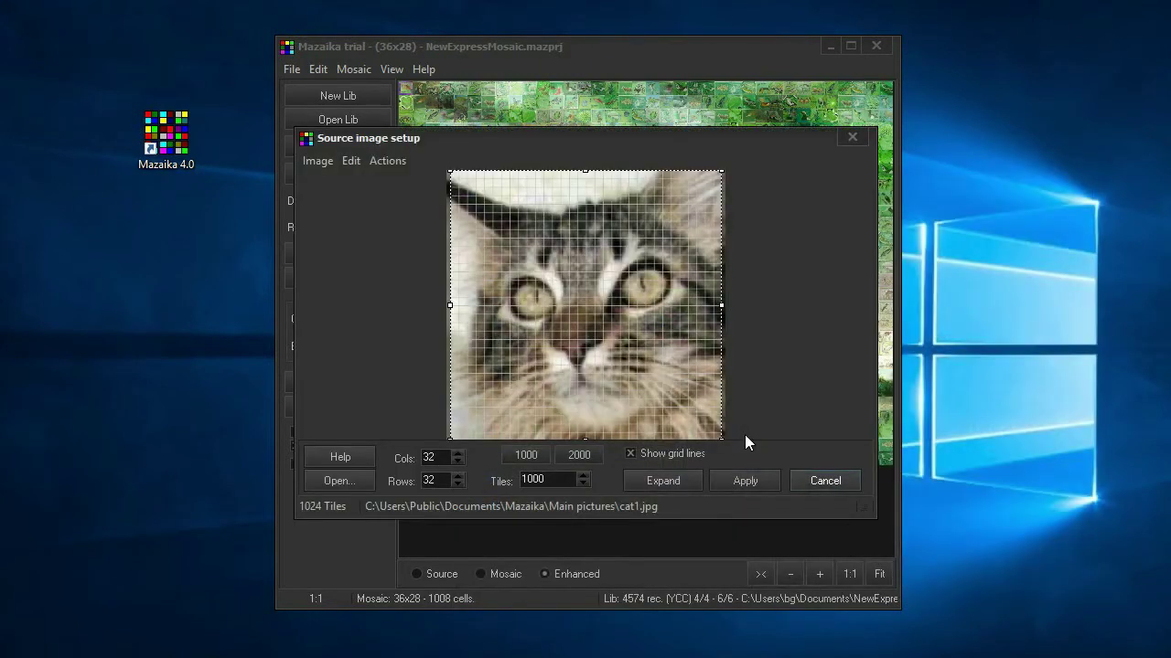
{"action": "left_click", "coordinate": [754, 483]}
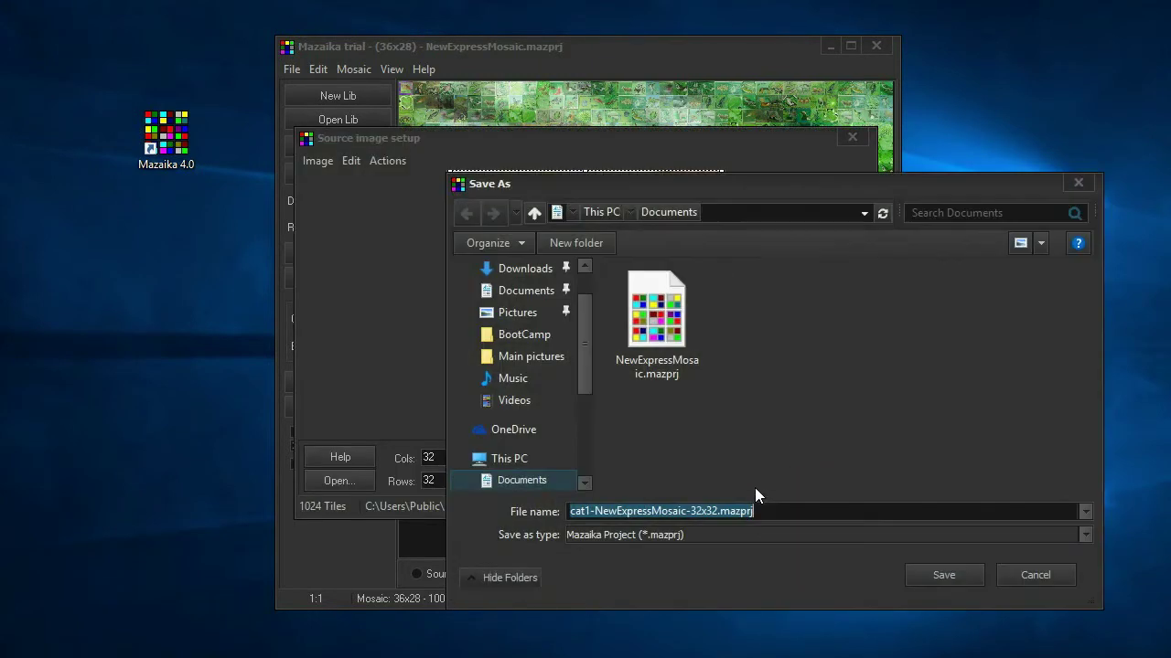
{"action": "left_click", "coordinate": [943, 578]}
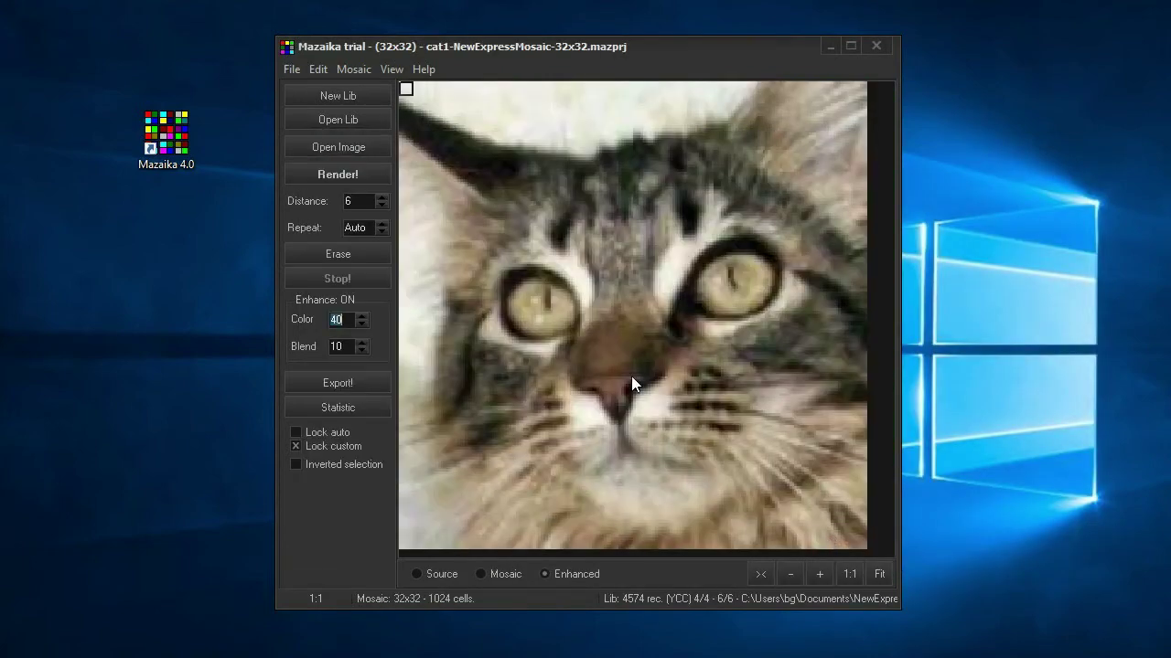
{"action": "left_click", "coordinate": [362, 171]}
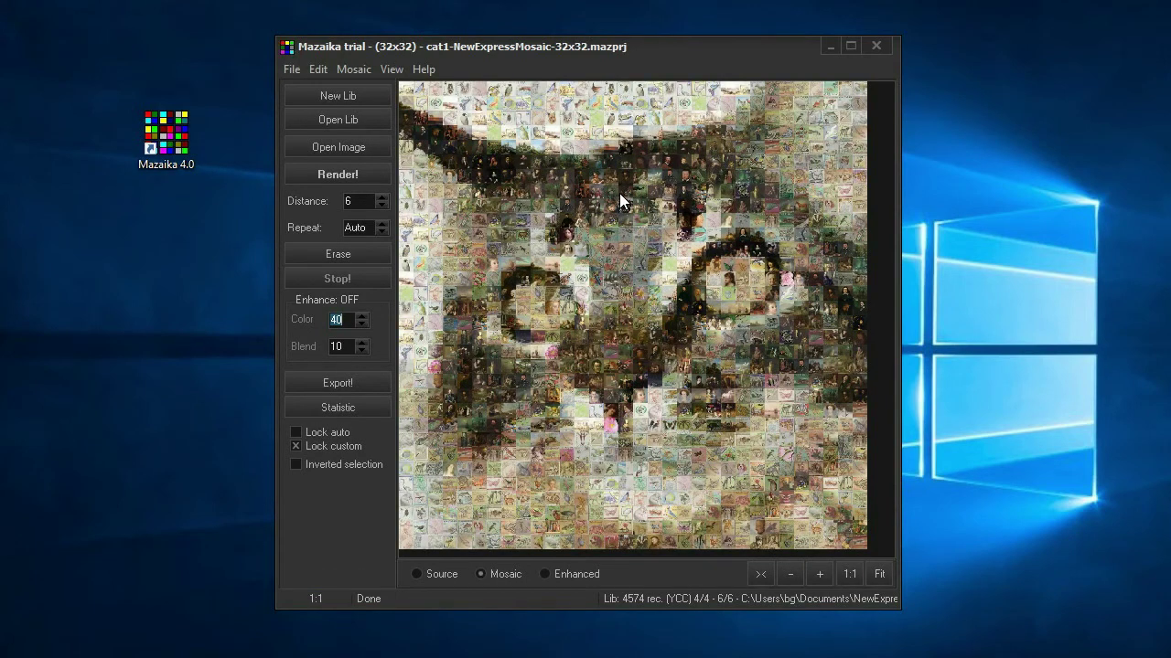
Replace cell column 12, row 14 with 440.jpg and cell column 22, row 13 with 854.jpg
{"action": "left_click", "coordinate": [565, 282]}
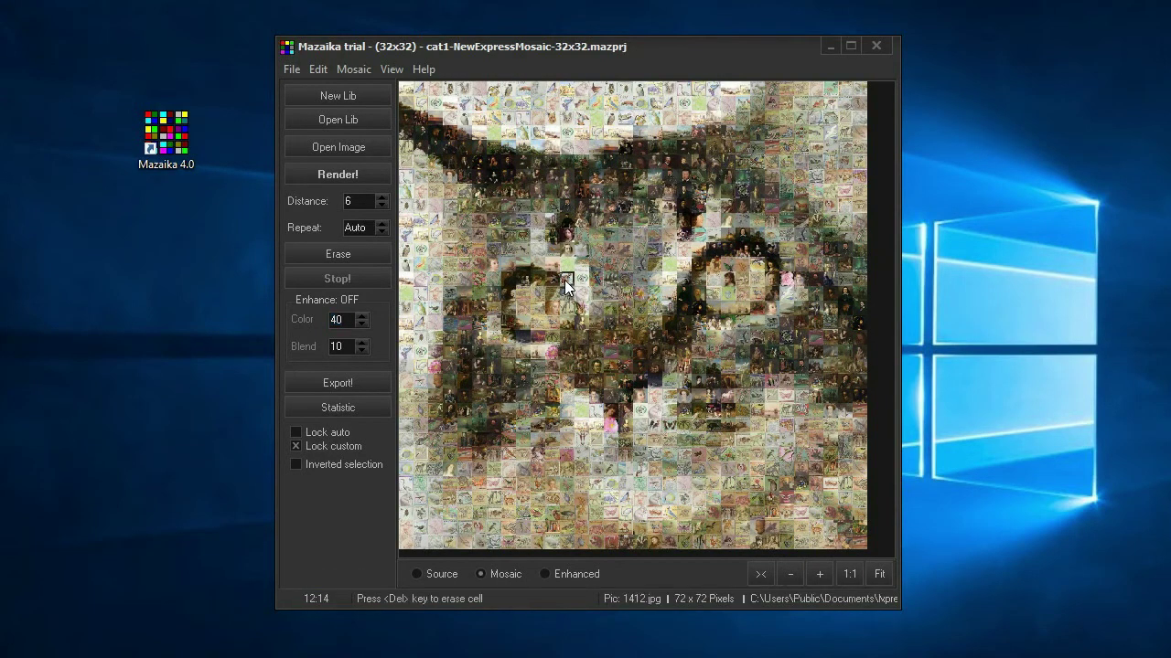
{"action": "right_click", "coordinate": [565, 282]}
{"action": "left_click", "coordinate": [599, 413]}
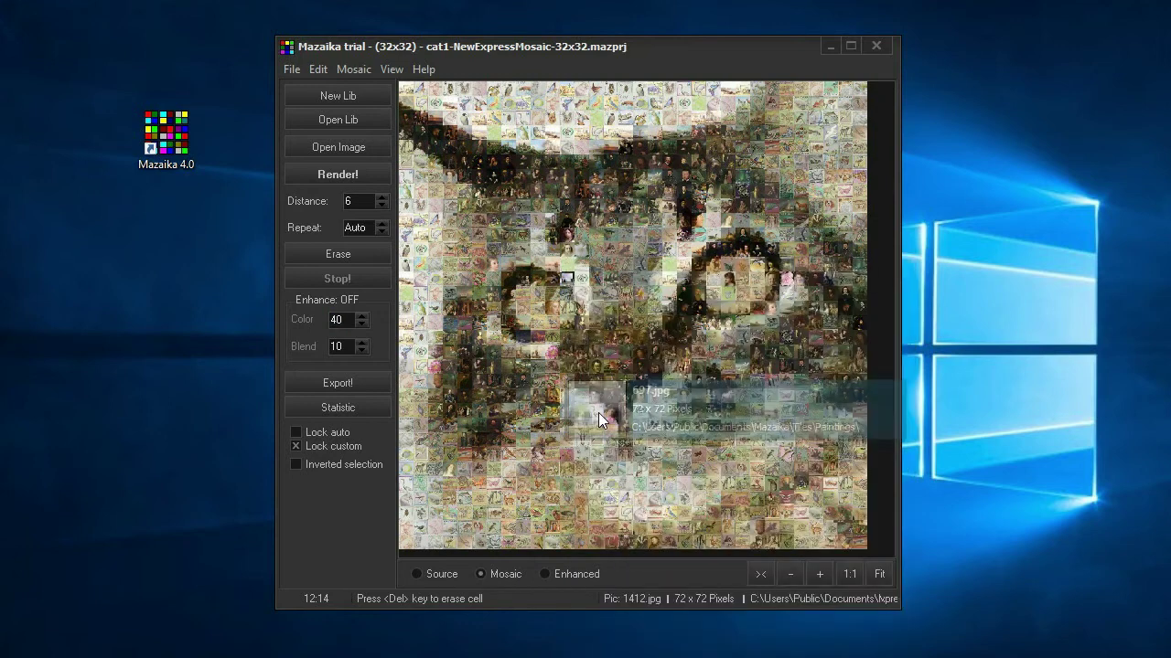
{"action": "right_click", "coordinate": [712, 265]}
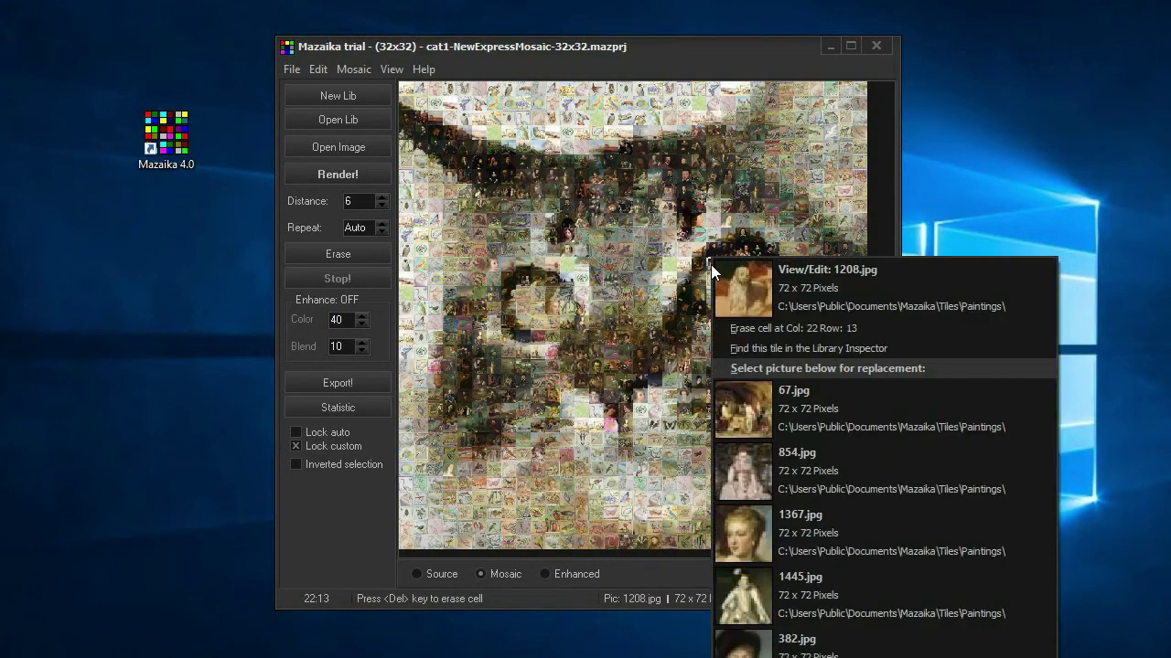
{"action": "left_click", "coordinate": [738, 459]}
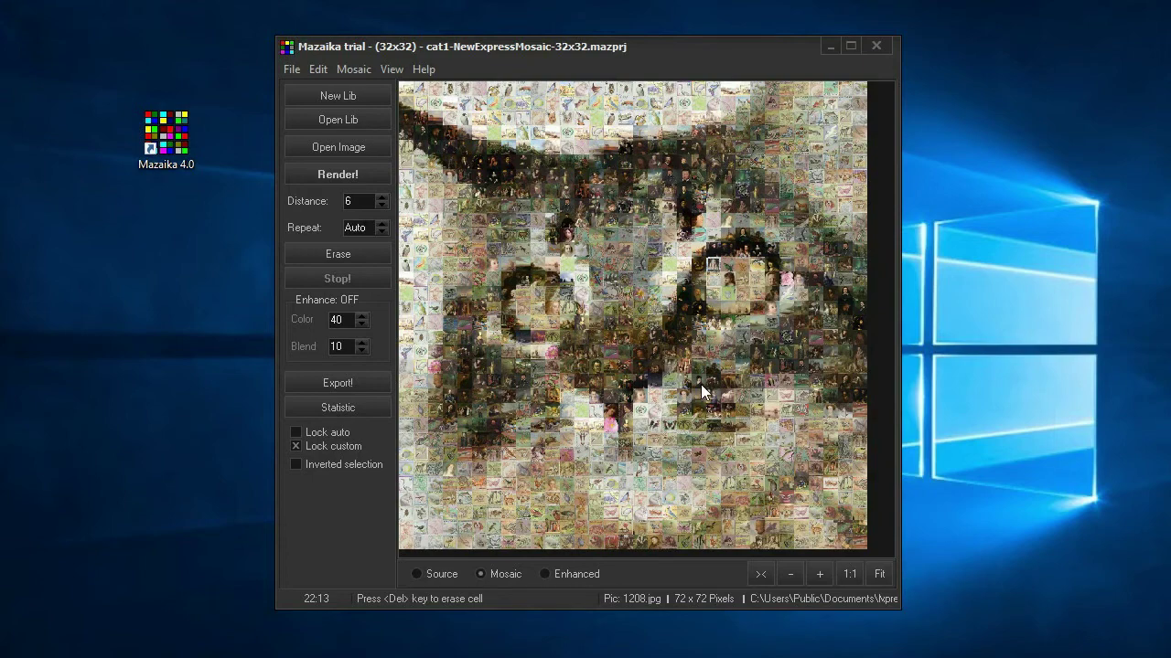
Compare the Enhanced and Mosaic views and zoom in to inspect the tiles
{"action": "left_click", "coordinate": [558, 573]}
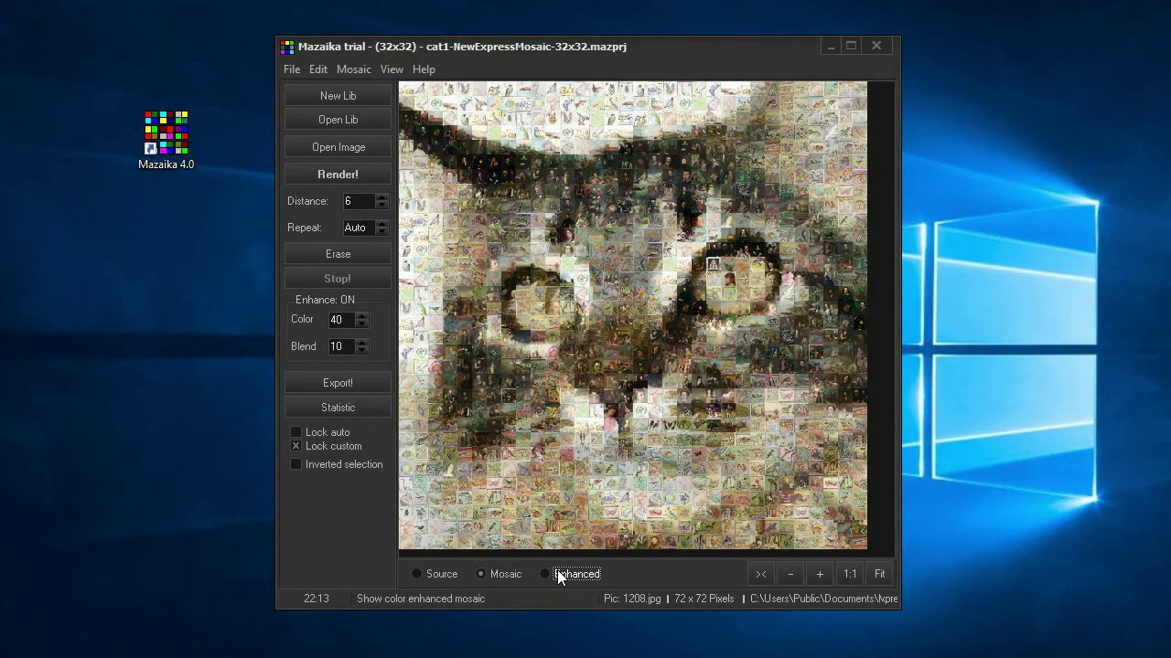
{"action": "left_click", "coordinate": [499, 573]}
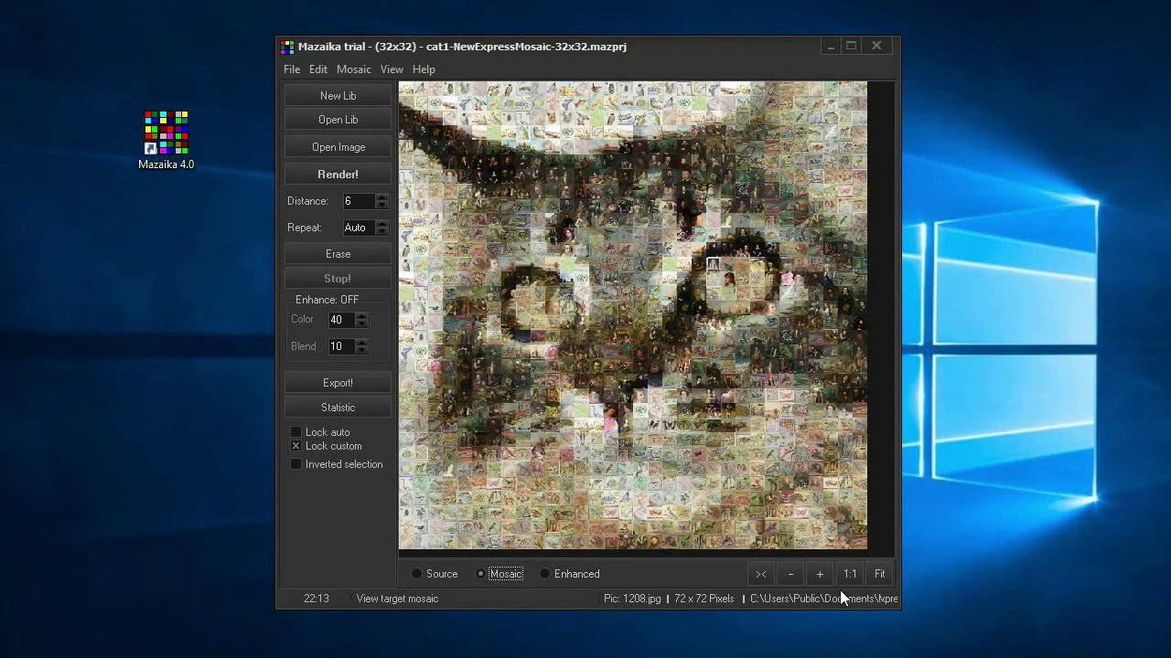
{"action": "left_click", "coordinate": [820, 575]}
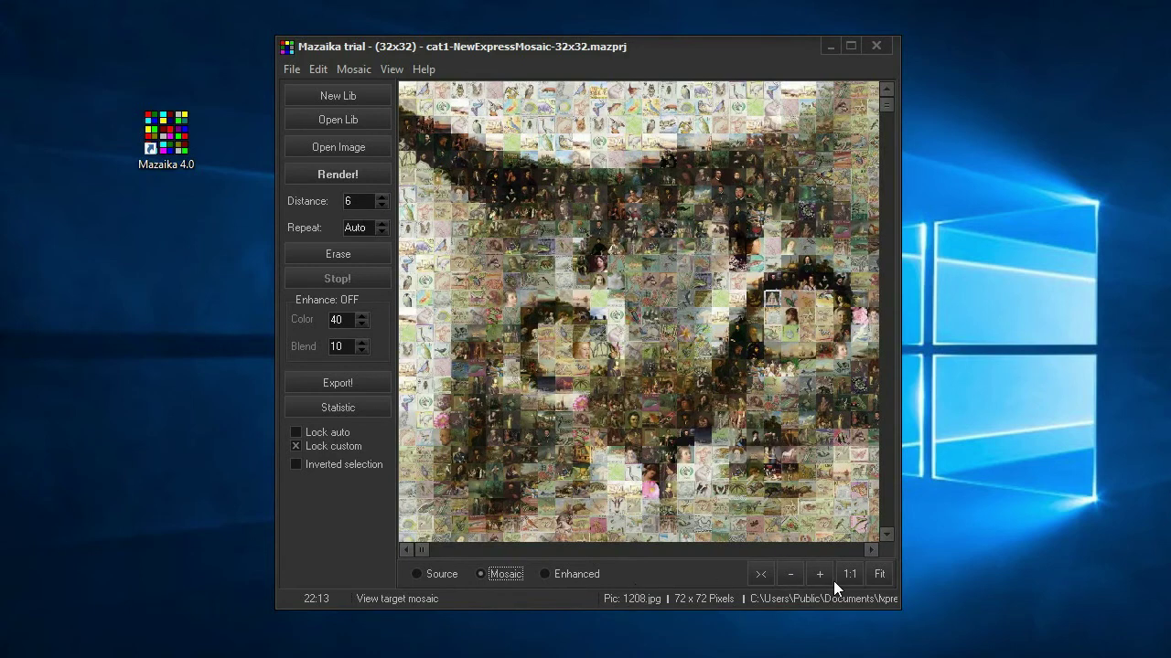
{"action": "left_click", "coordinate": [850, 574]}
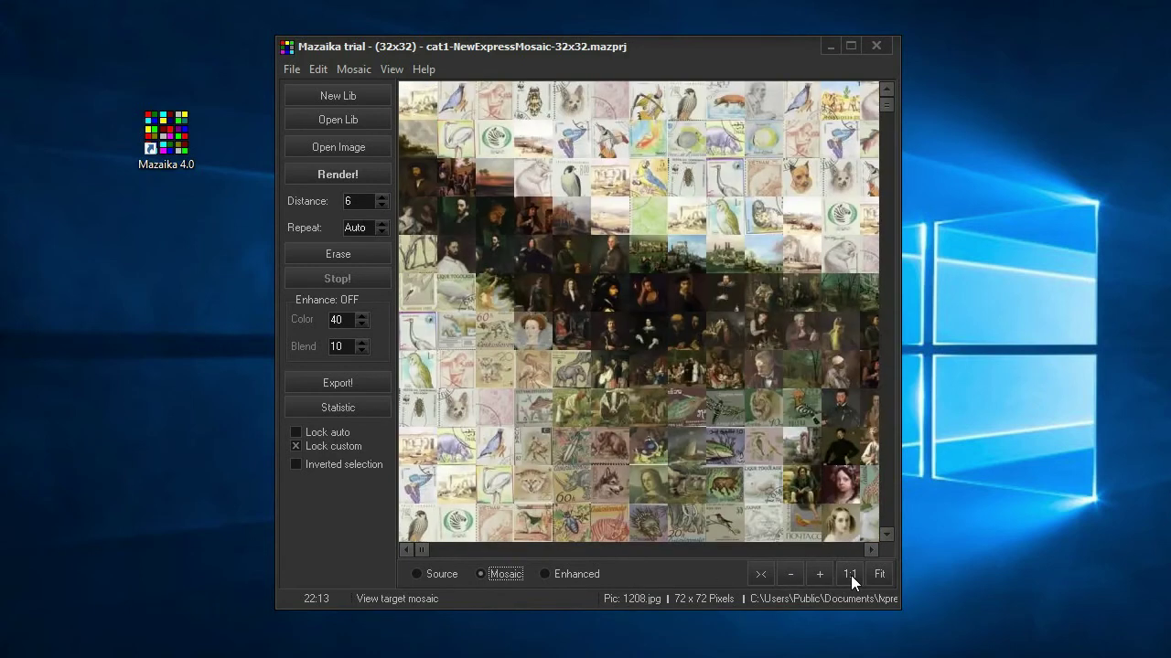
{"action": "left_click", "coordinate": [549, 574]}
{"action": "left_click", "coordinate": [490, 574]}
Replace cell column 7, row 5 with 433.jpg, then fit the whole mosaic to the window
{"action": "scroll", "coordinate": [643, 275], "scroll_direction": "down", "scroll_amount": 1}
{"action": "right_click", "coordinate": [643, 247]}
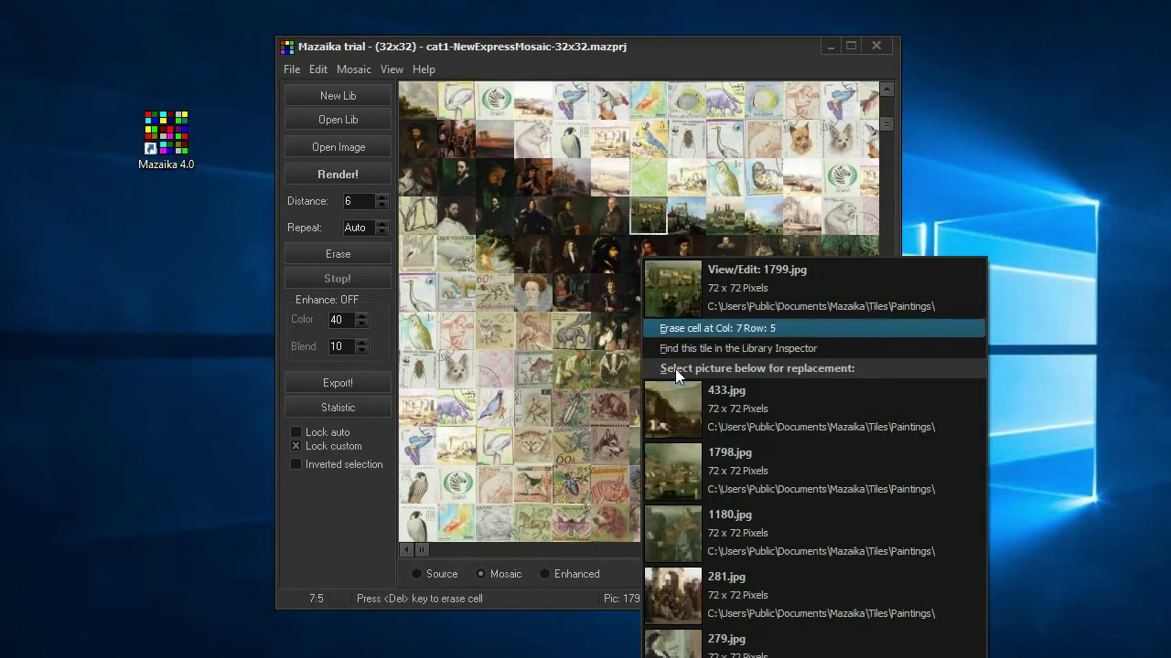
{"action": "left_click", "coordinate": [672, 413]}
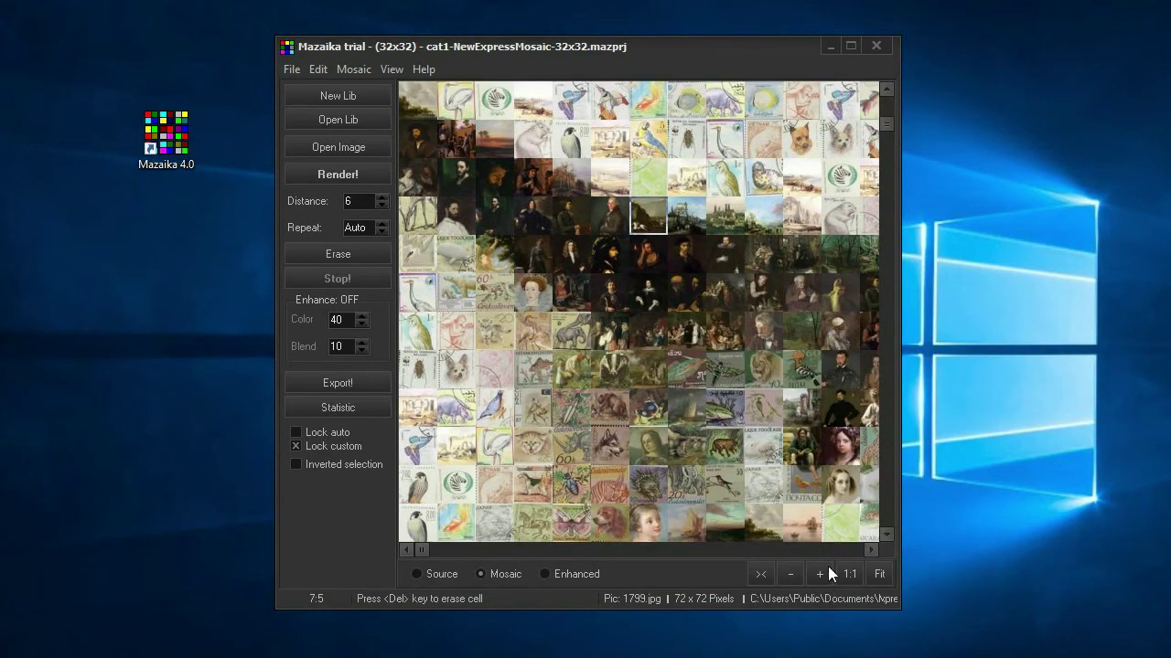
{"action": "left_click", "coordinate": [759, 573]}
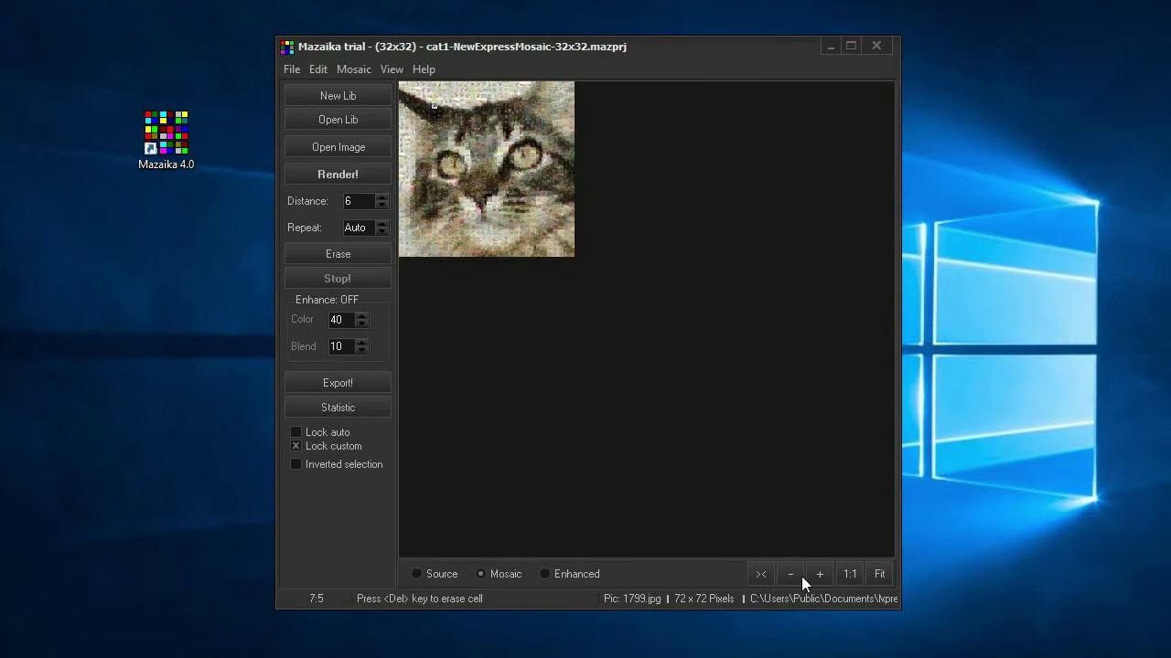
{"action": "left_click", "coordinate": [876, 574]}
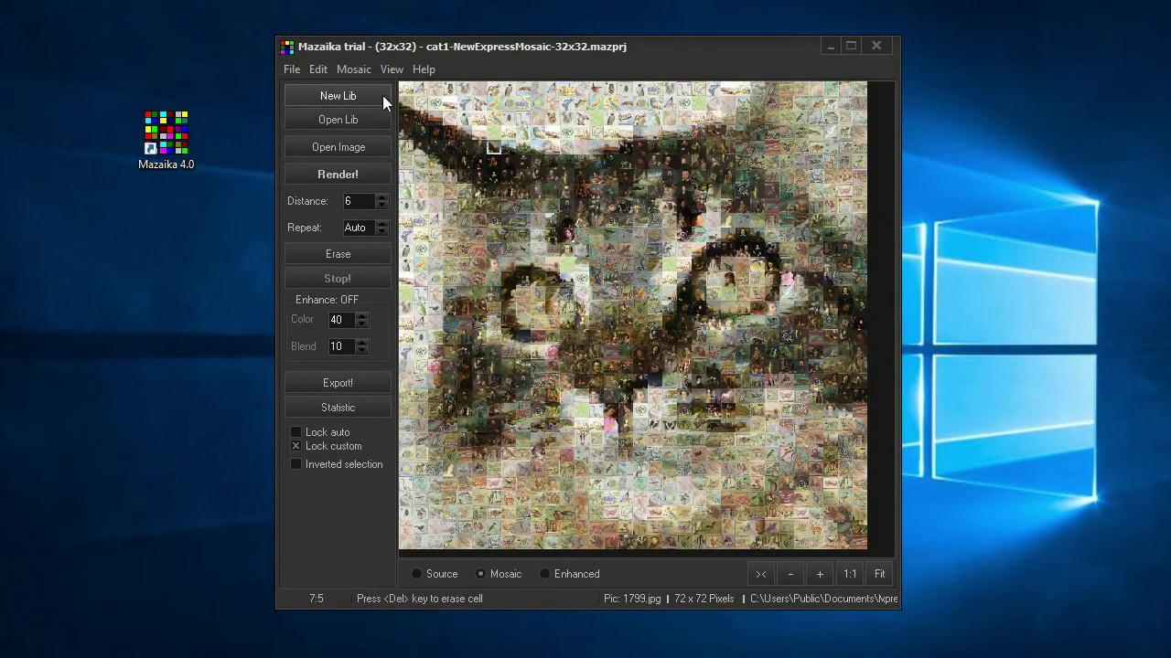
Save the cat mosaic to Documents as cat1-NewExpressMosaic-32x32.jpg and open it in Photos
{"action": "left_click", "coordinate": [337, 383]}
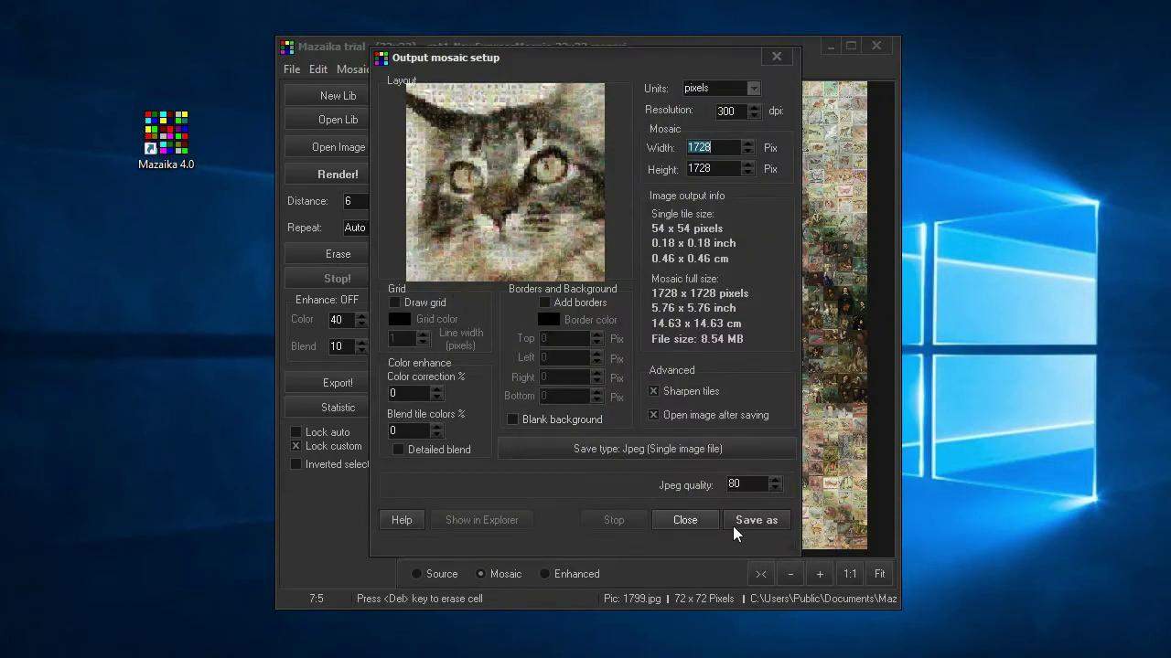
{"action": "left_click", "coordinate": [746, 521]}
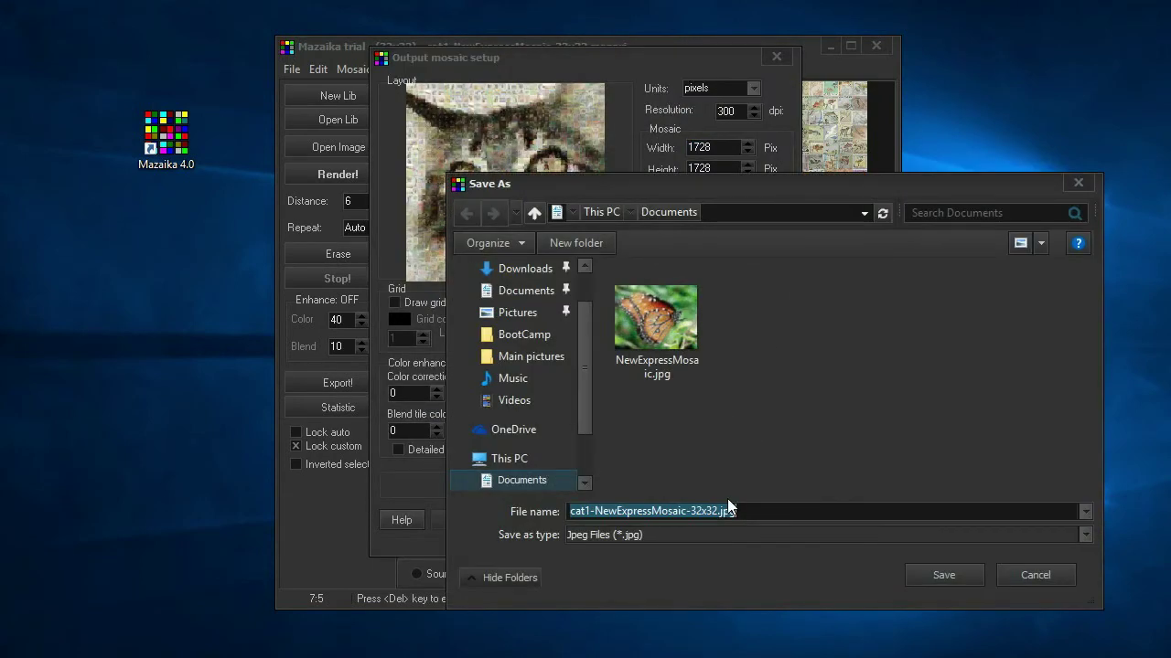
{"action": "left_click", "coordinate": [944, 576]}
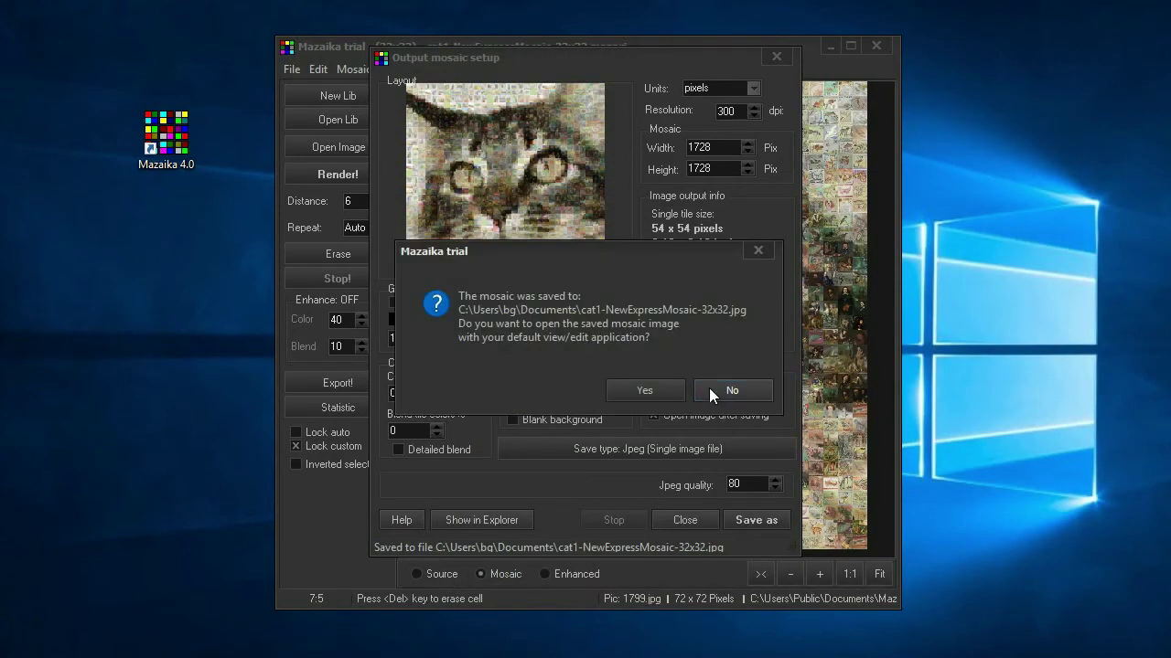
{"action": "left_click", "coordinate": [645, 391]}
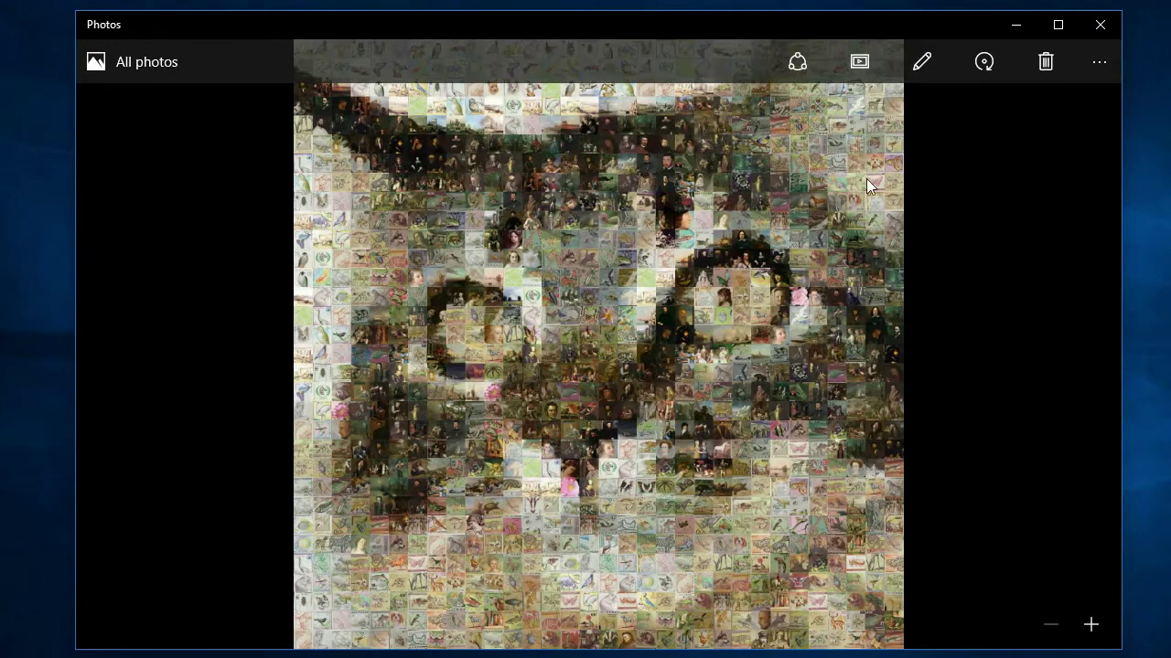
Zoom in twice on the exported cat mosaic to see individual tiles
{"action": "left_click", "coordinate": [1091, 625]}
{"action": "left_click", "coordinate": [1091, 625]}
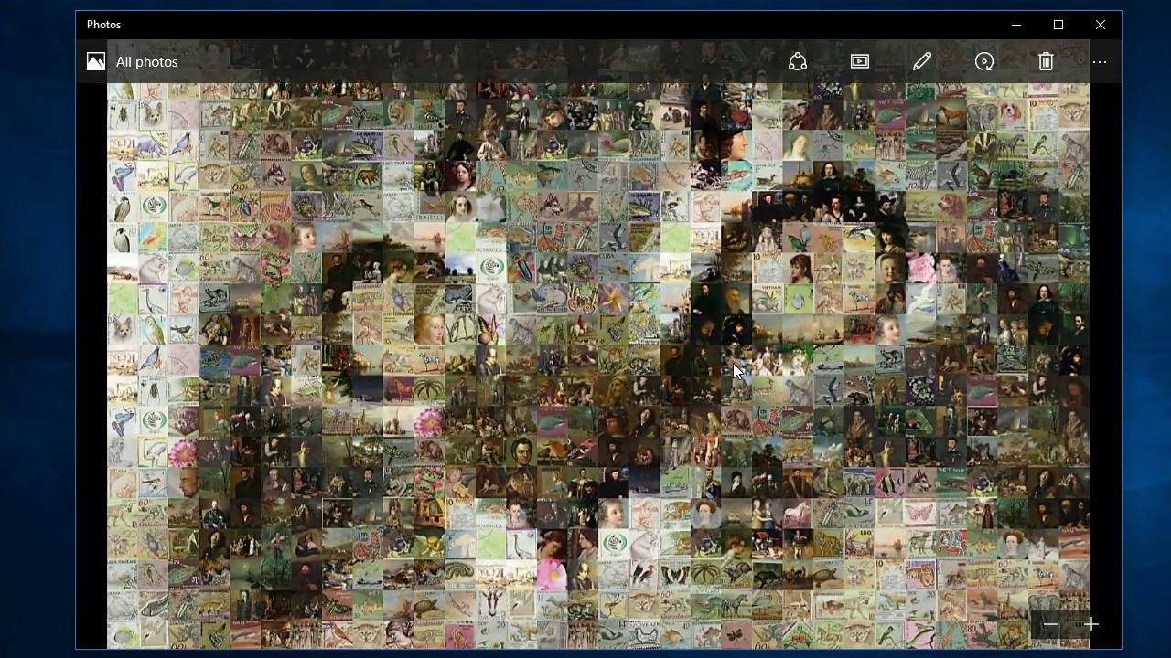